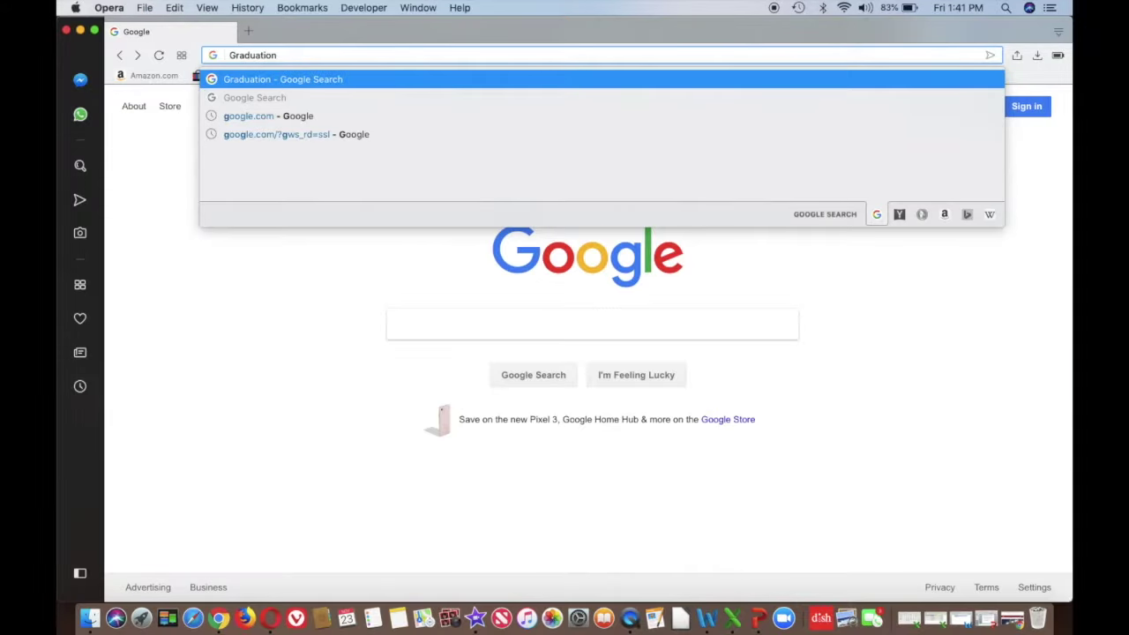
Step: Load graduationalliance.com in Opera and copy its web address for Word
text(alliance)
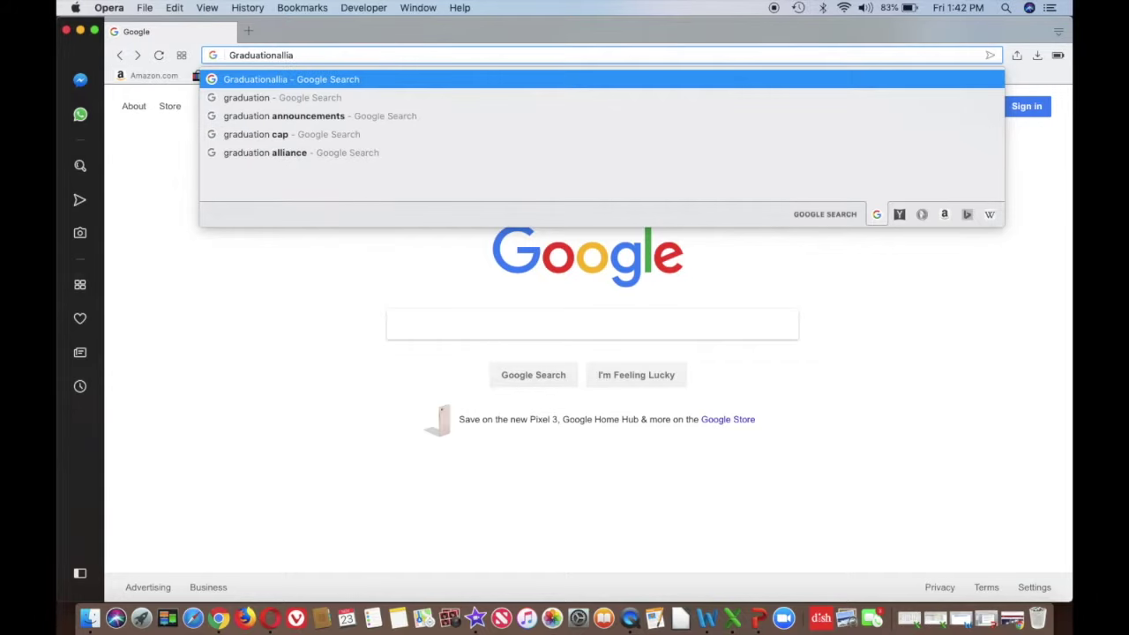
text(.com)
key(Return)
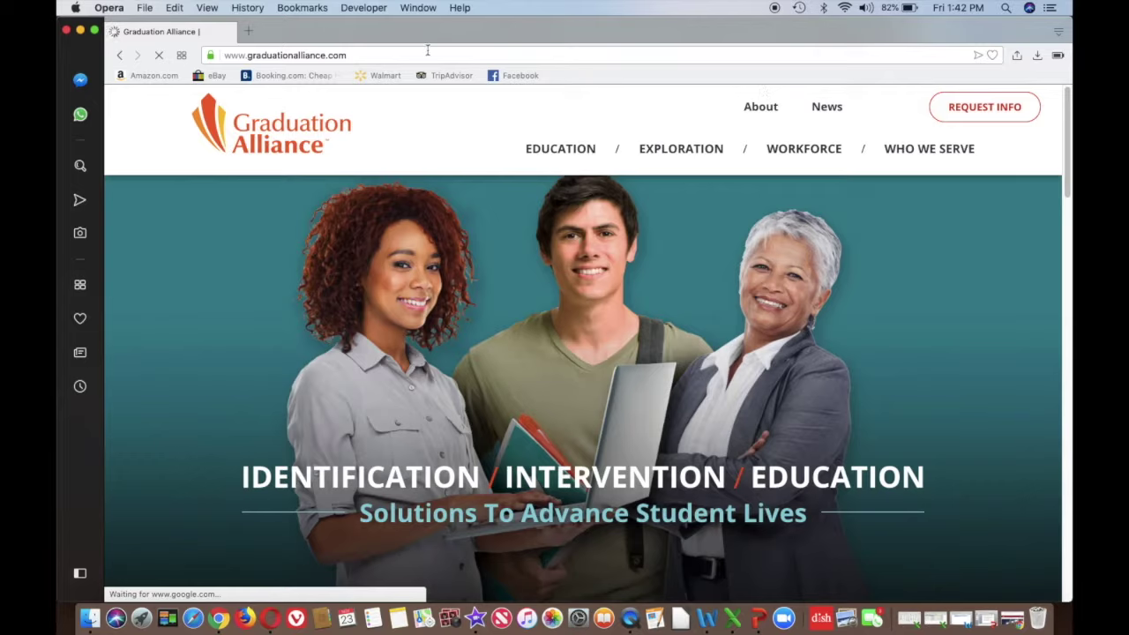
click(350, 55)
key(super+c)
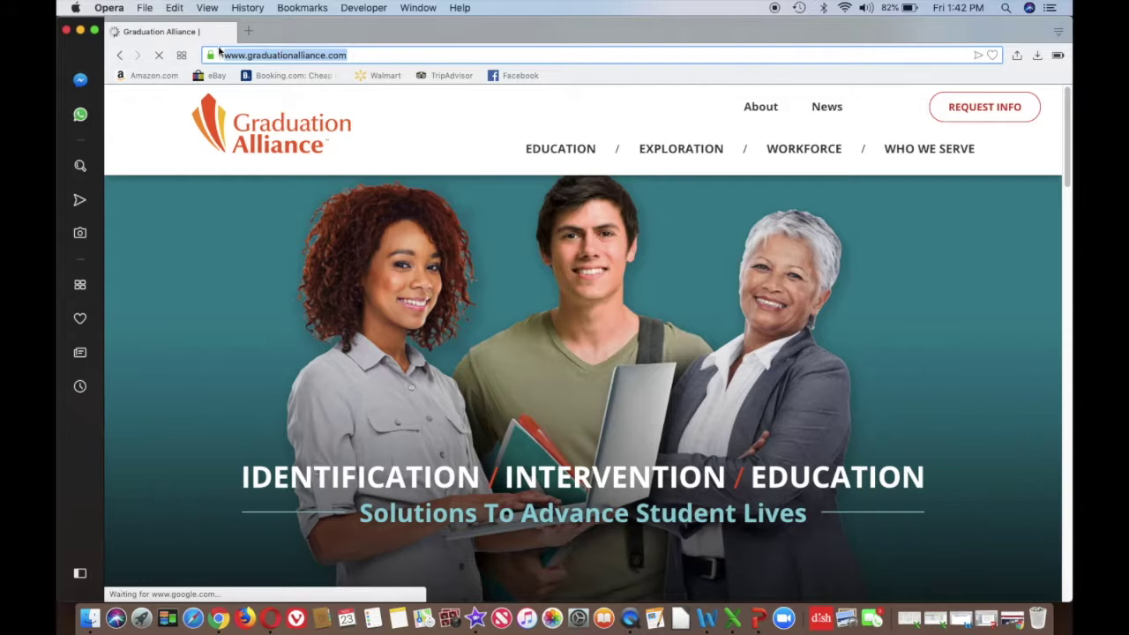
click(176, 7)
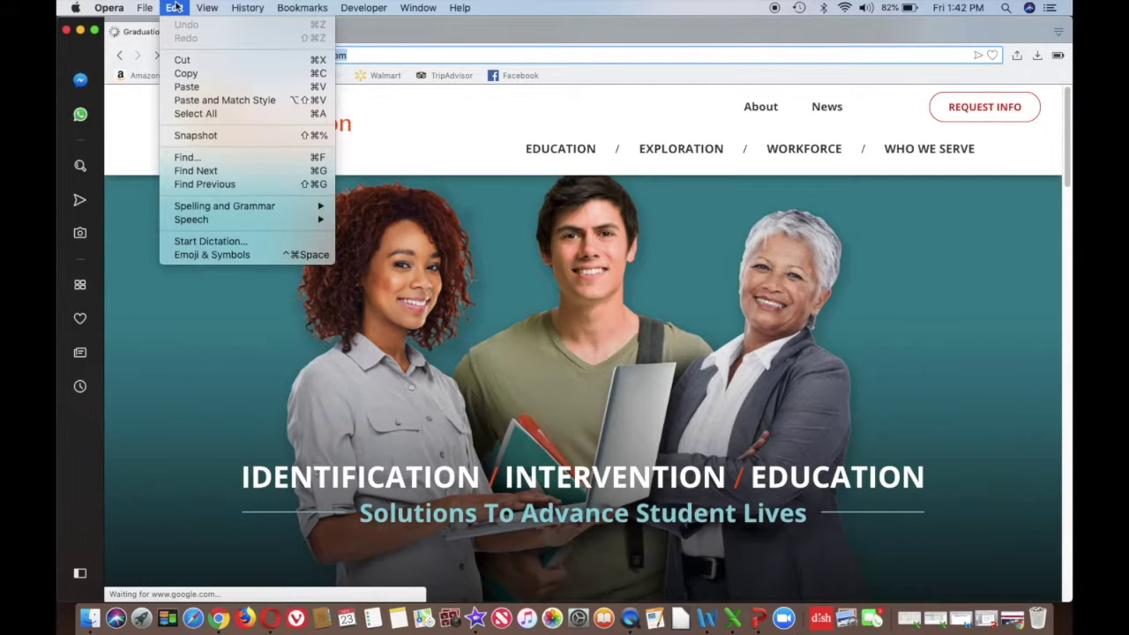
click(196, 75)
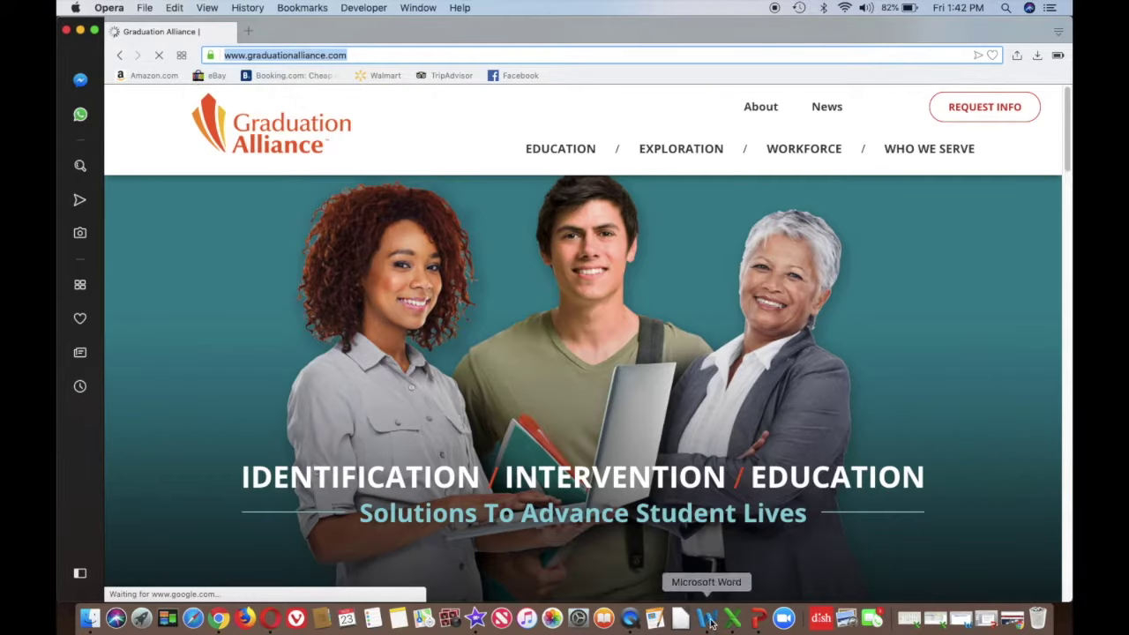
click(711, 621)
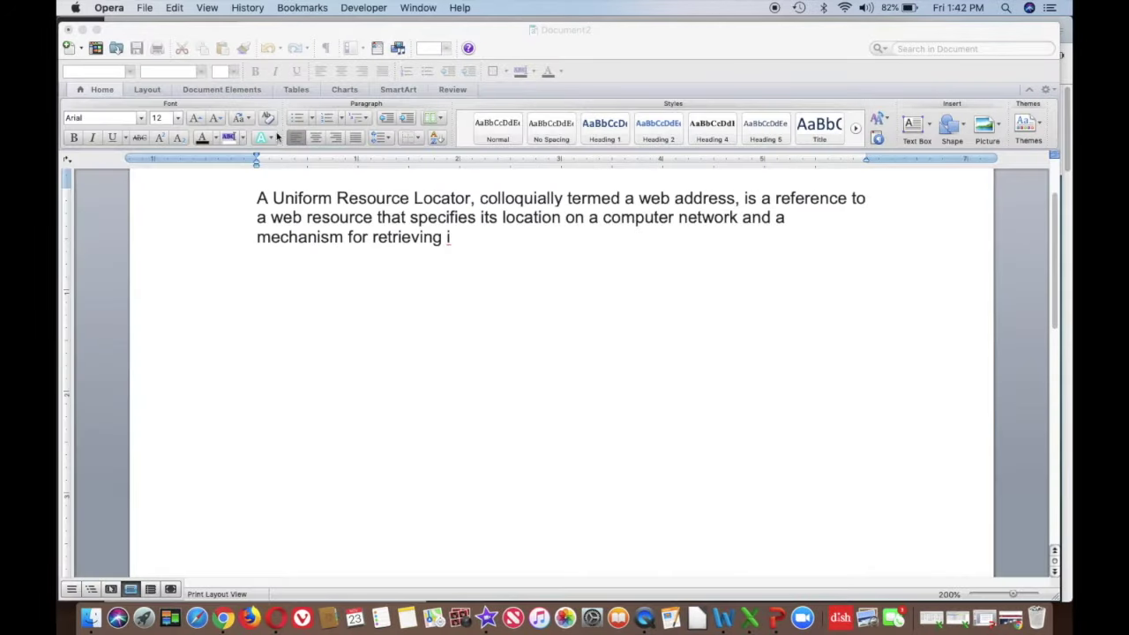
key(super+a)
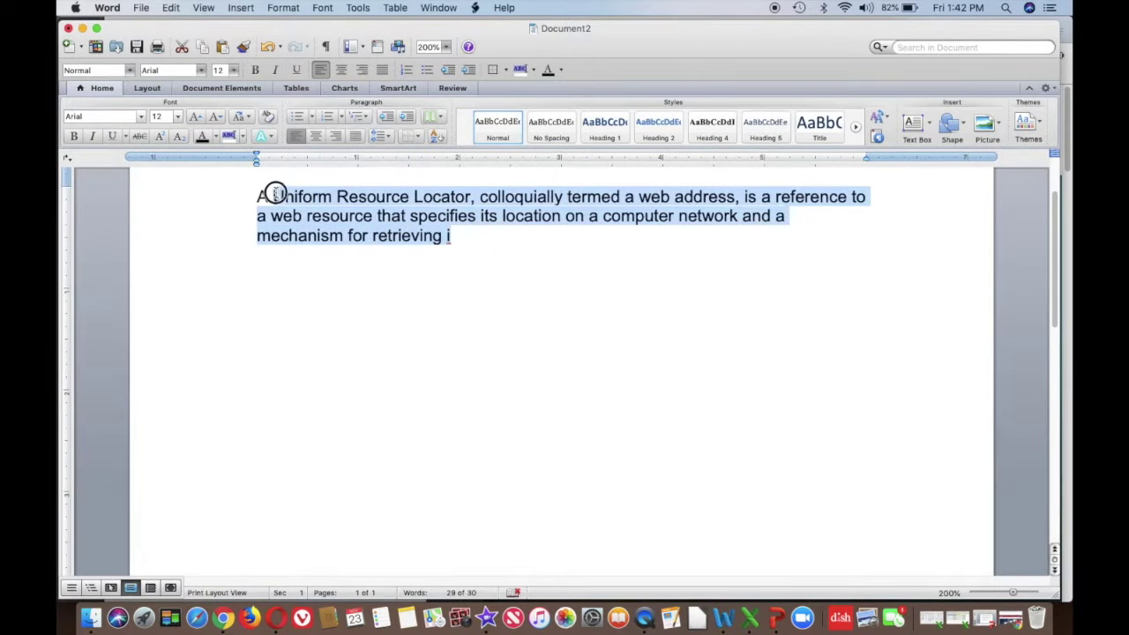
key(BackSpace)
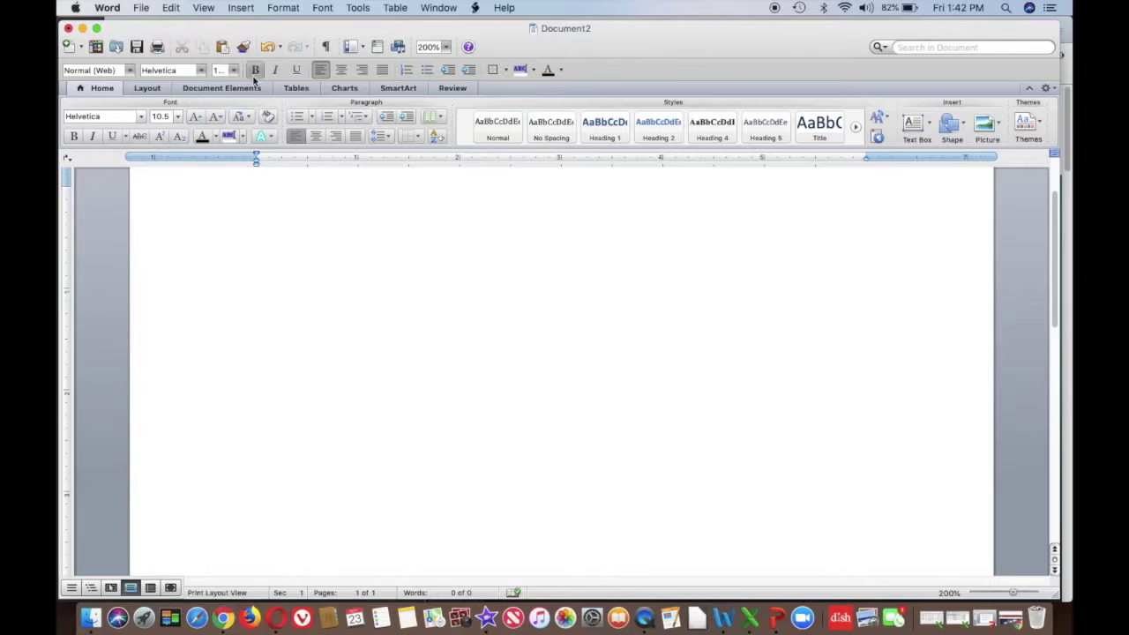
click(172, 9)
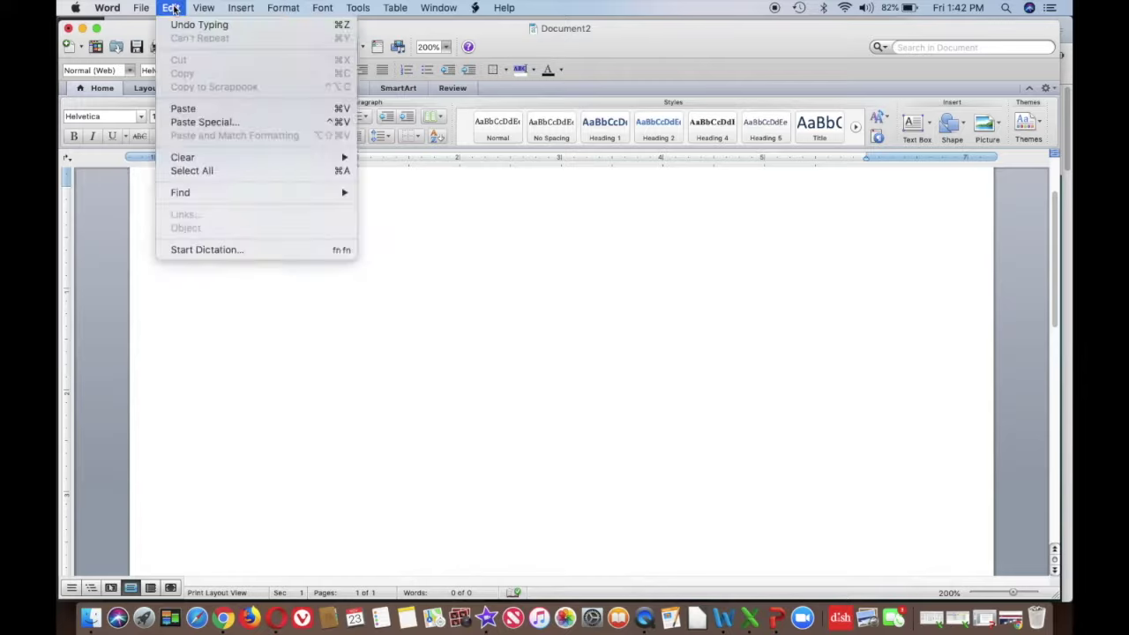
click(187, 108)
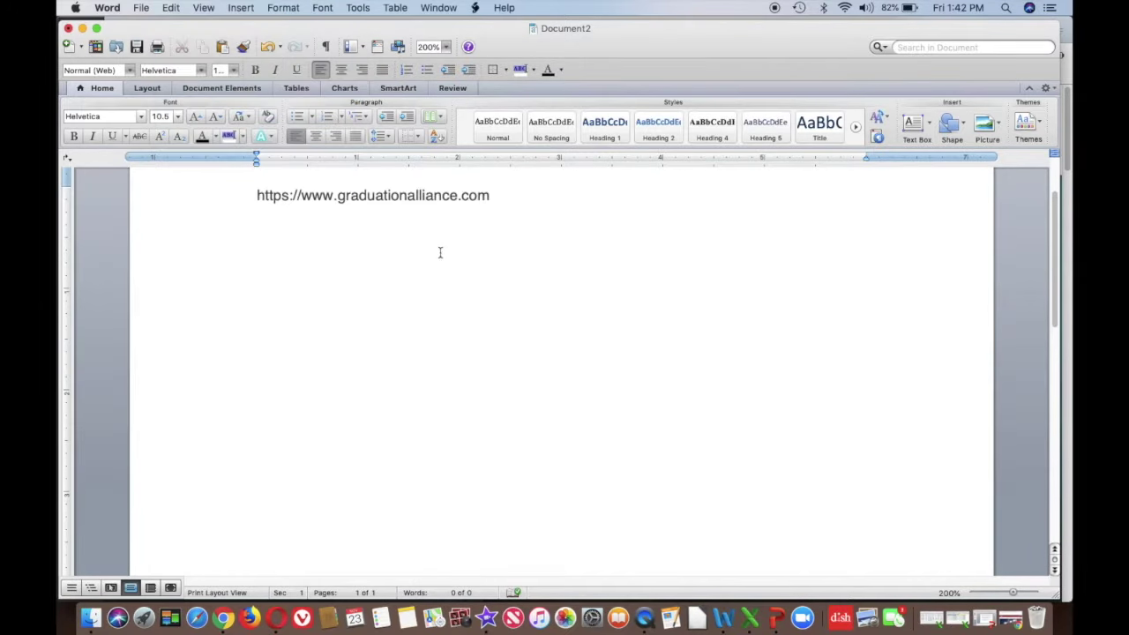
key(Return)
click(83, 28)
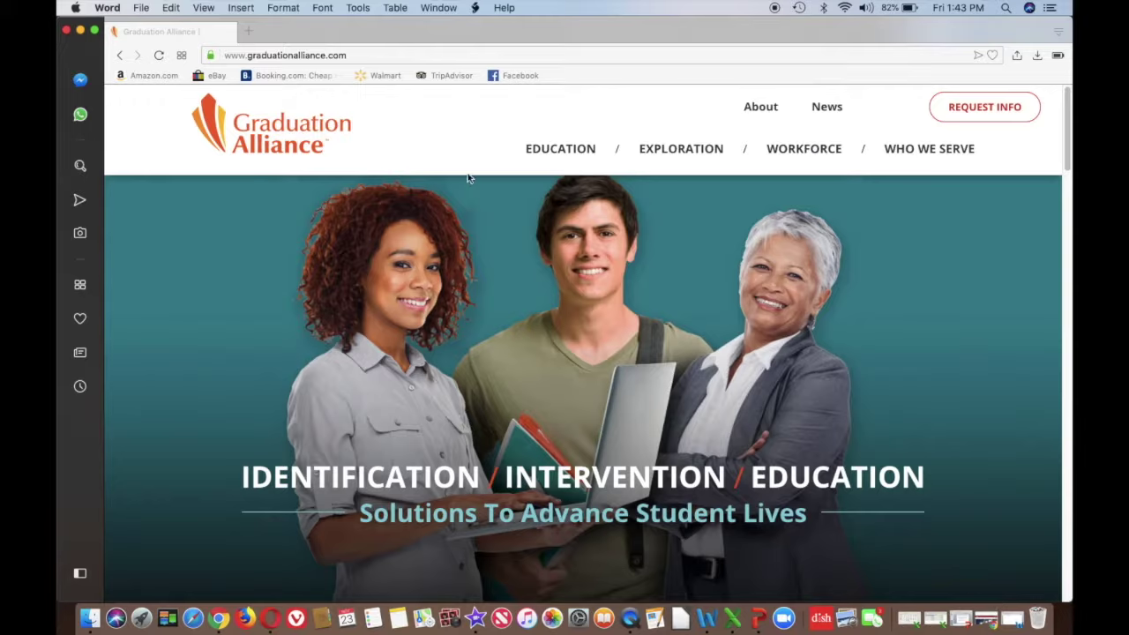
Step: Paste the Graduation Alliance address again as a second linked line
click(334, 53)
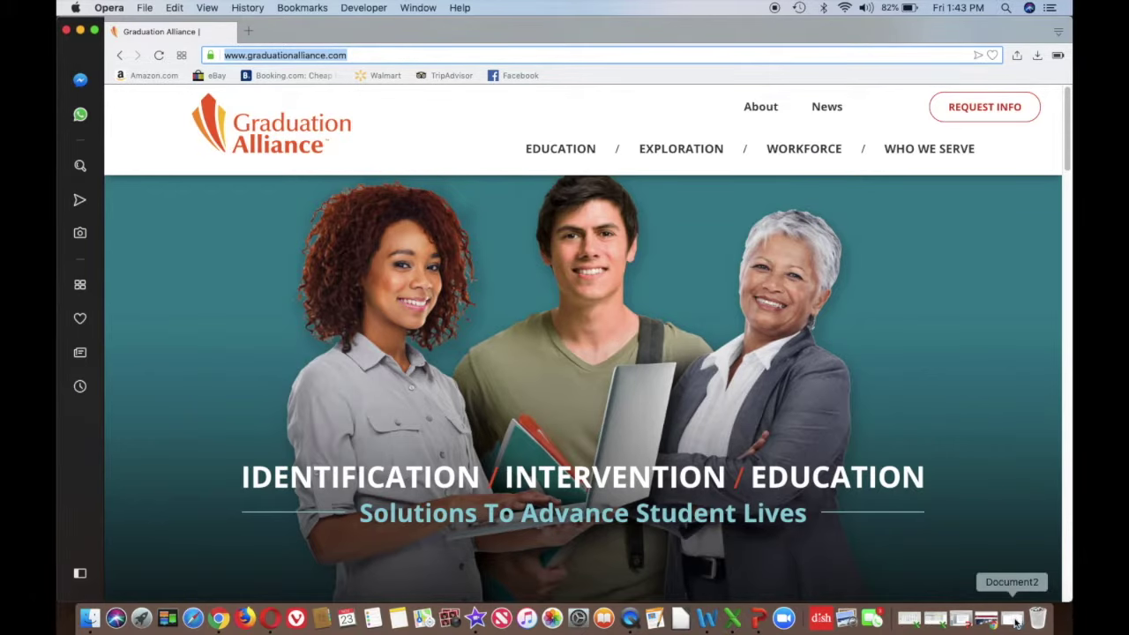
click(1015, 623)
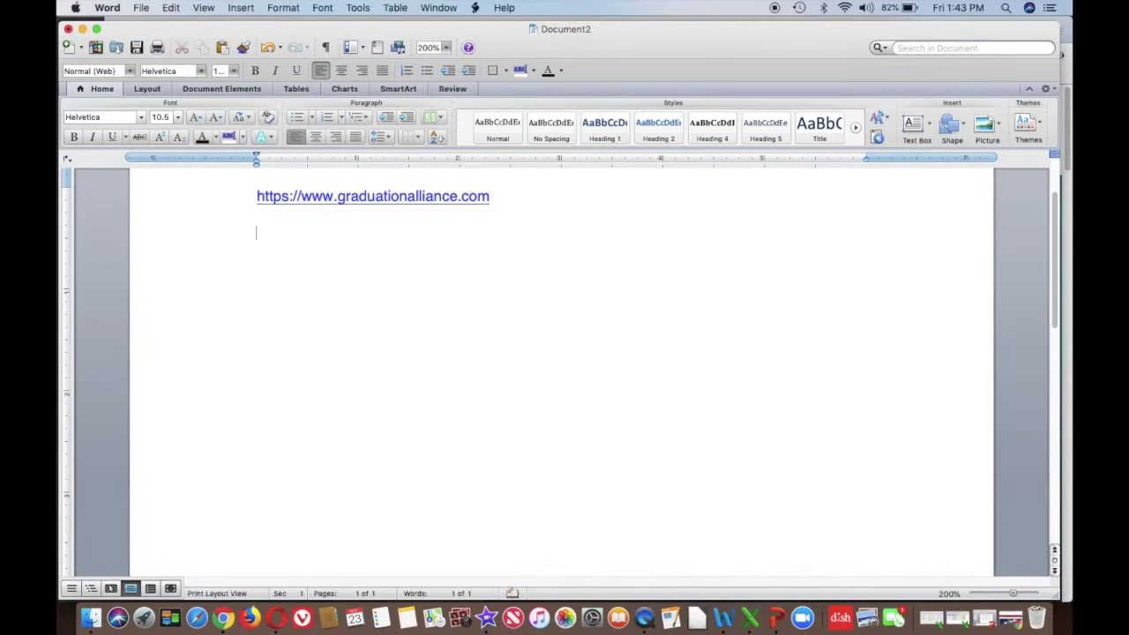
key(super+v)
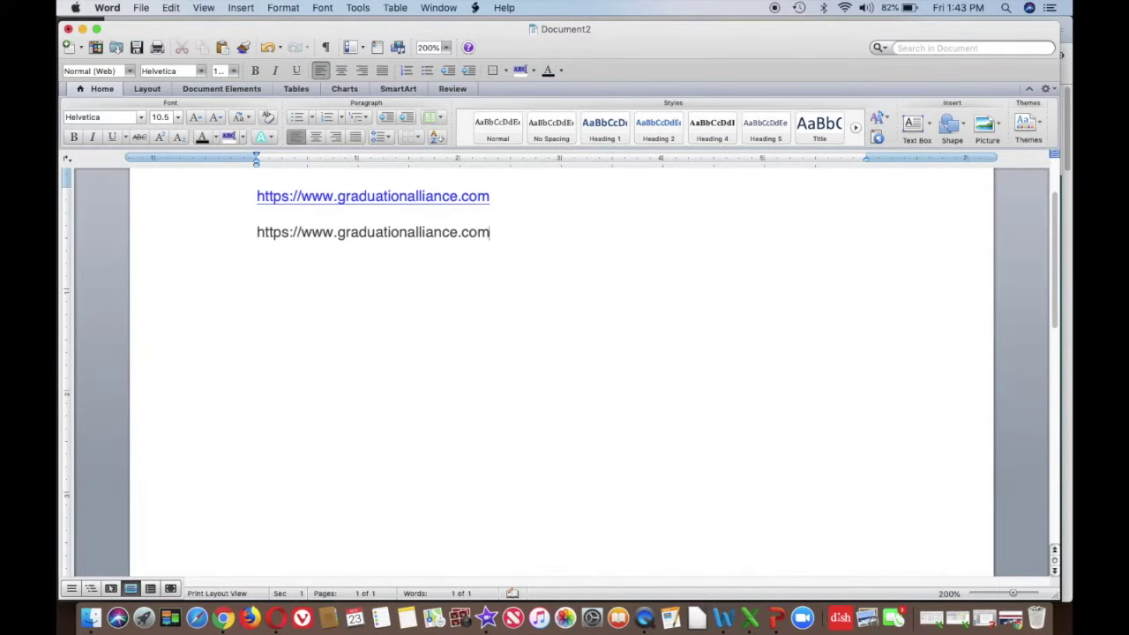
key(space)
key(Return)
click(415, 201)
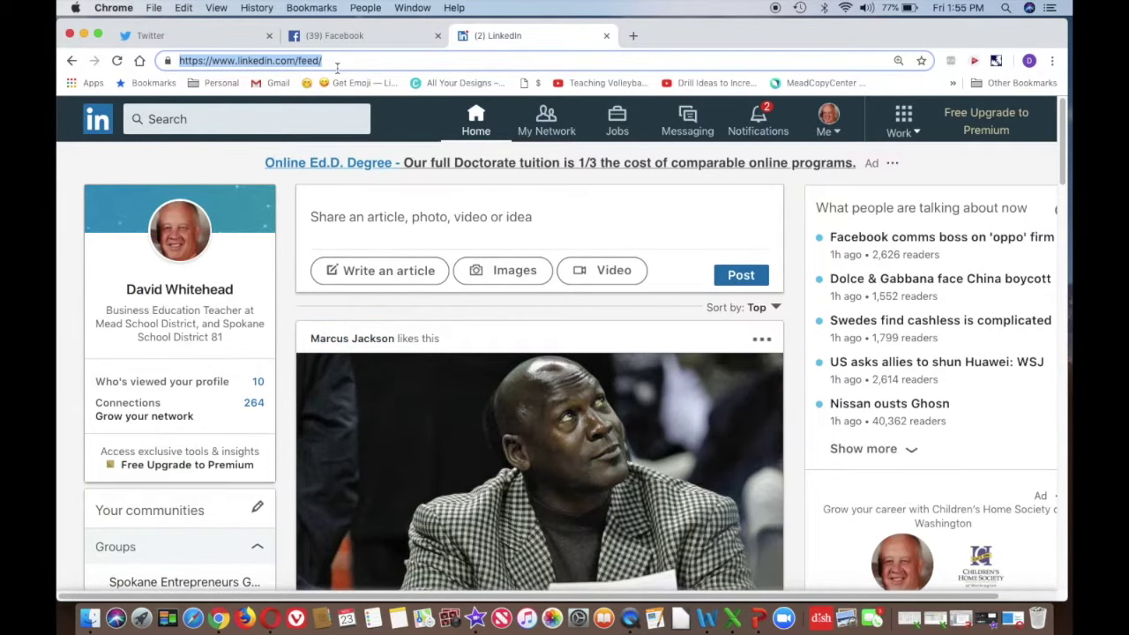
Step: Open the volleyball team's Twitter profile in Chrome and take its address
click(191, 37)
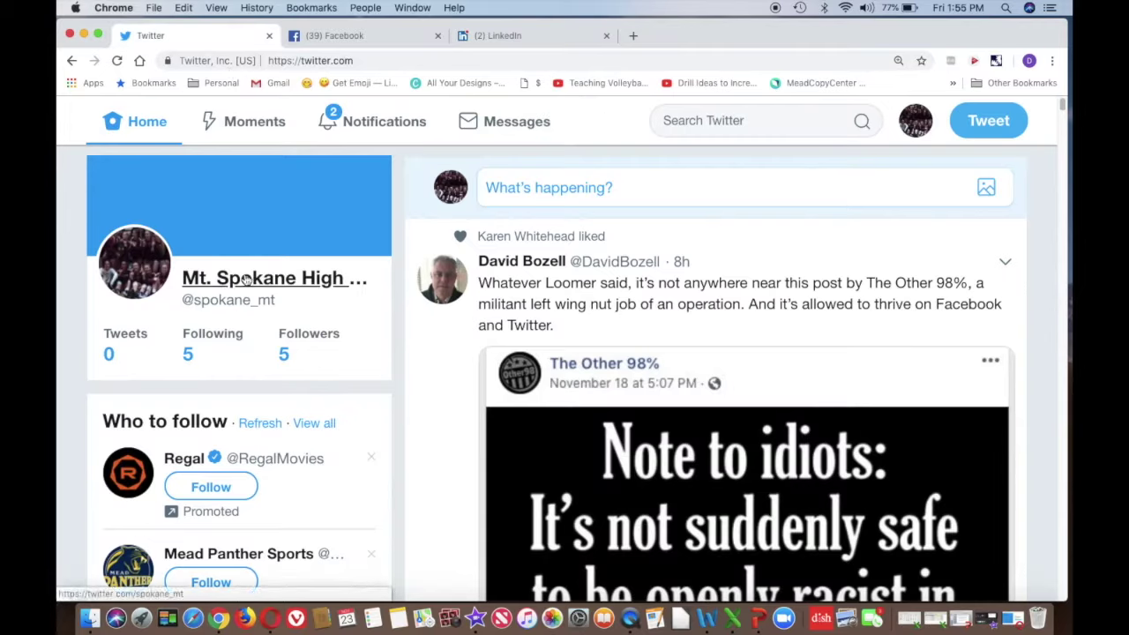
click(290, 157)
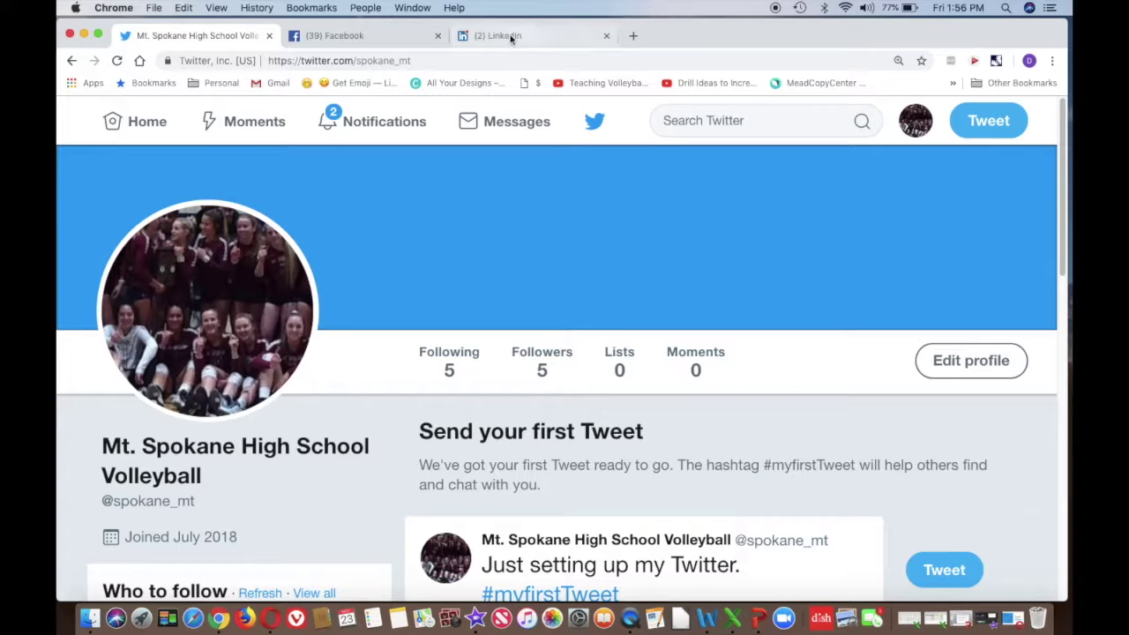
click(447, 59)
key(super+c)
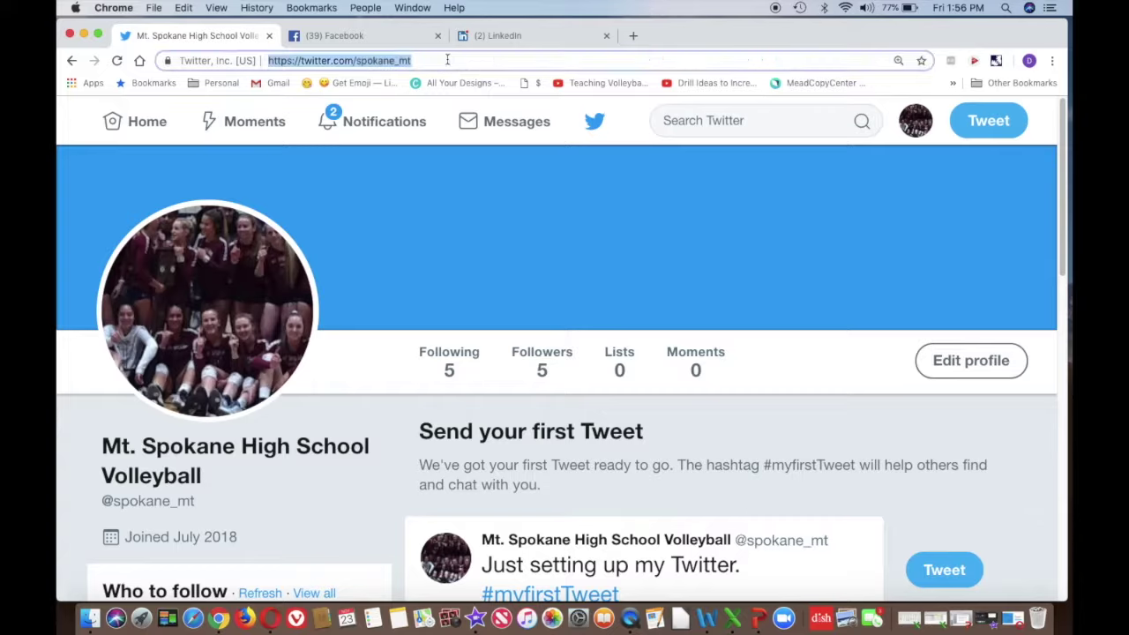
click(84, 35)
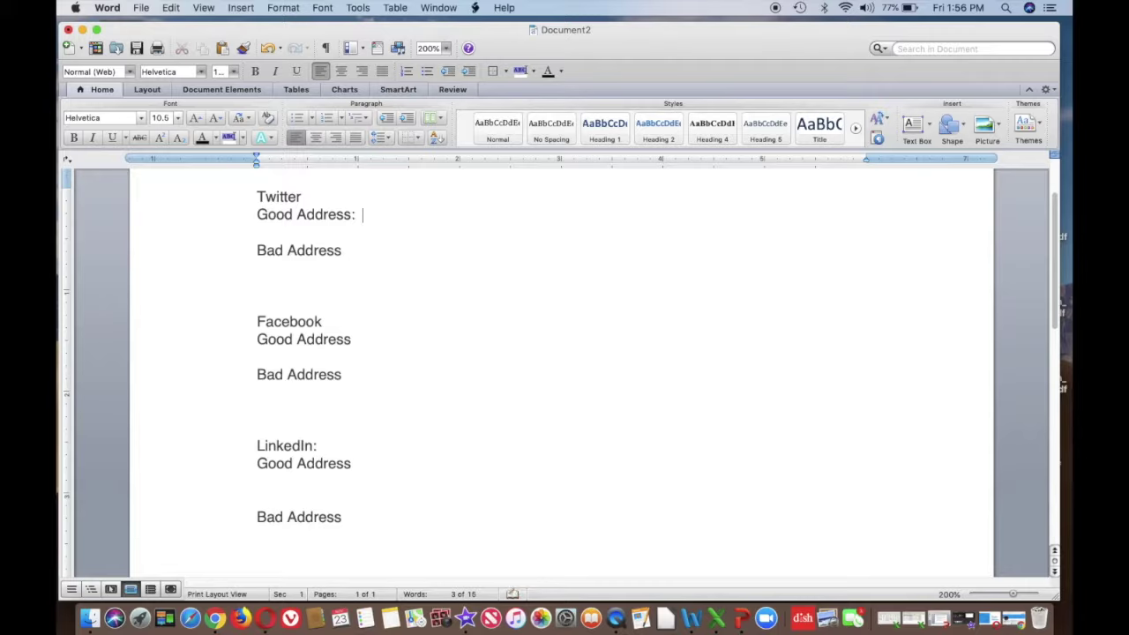
key(super+v)
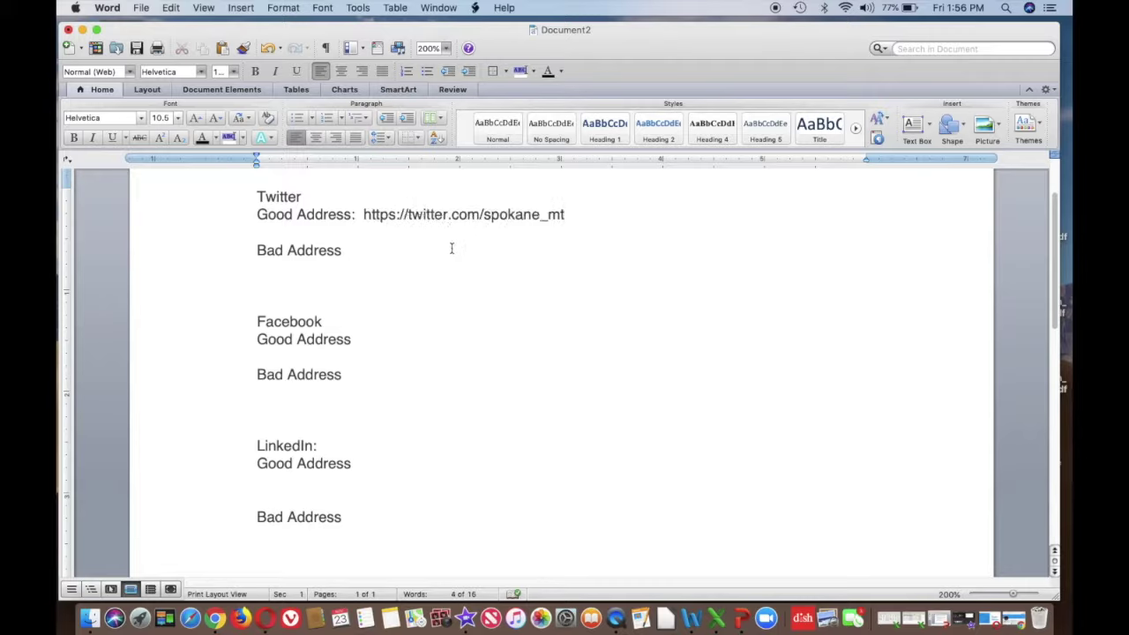
click(433, 259)
click(986, 619)
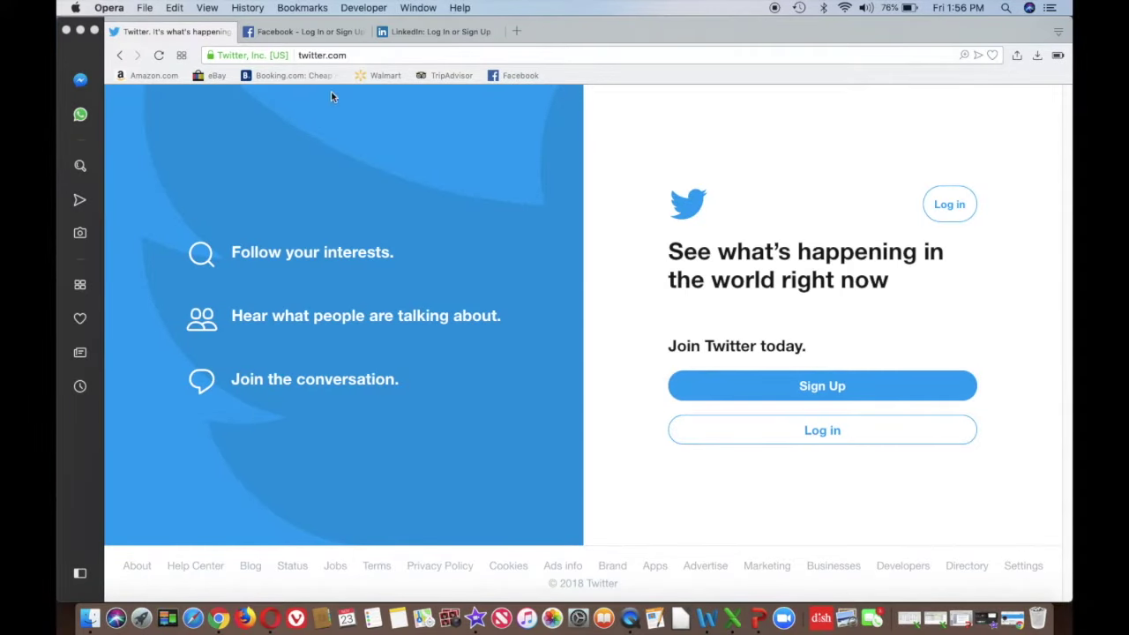
click(339, 55)
key(super+c)
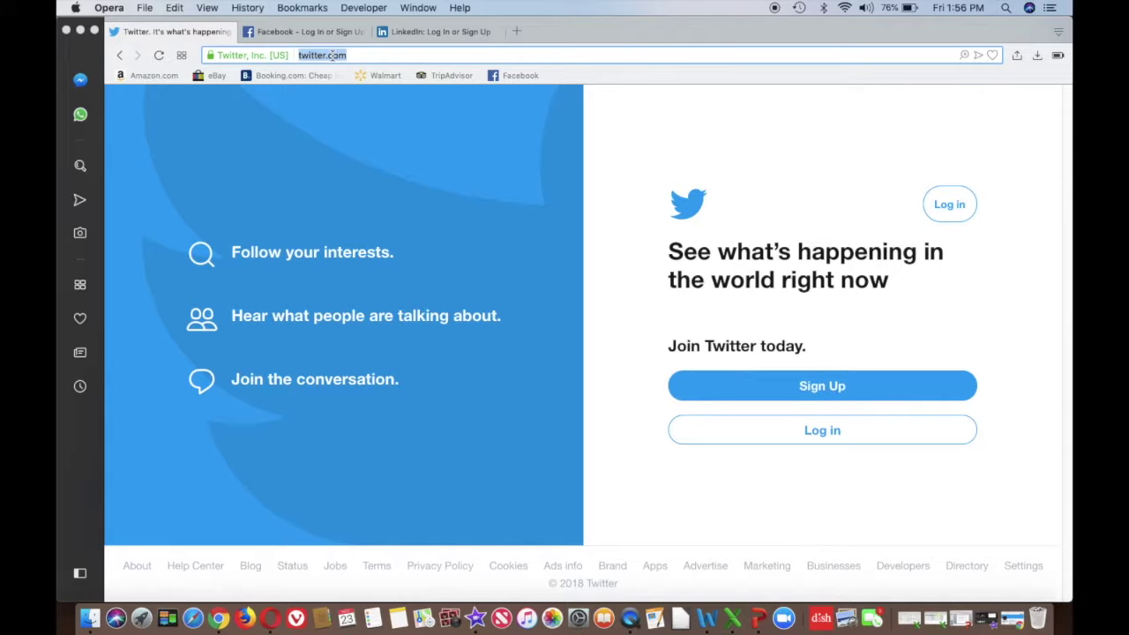
click(706, 617)
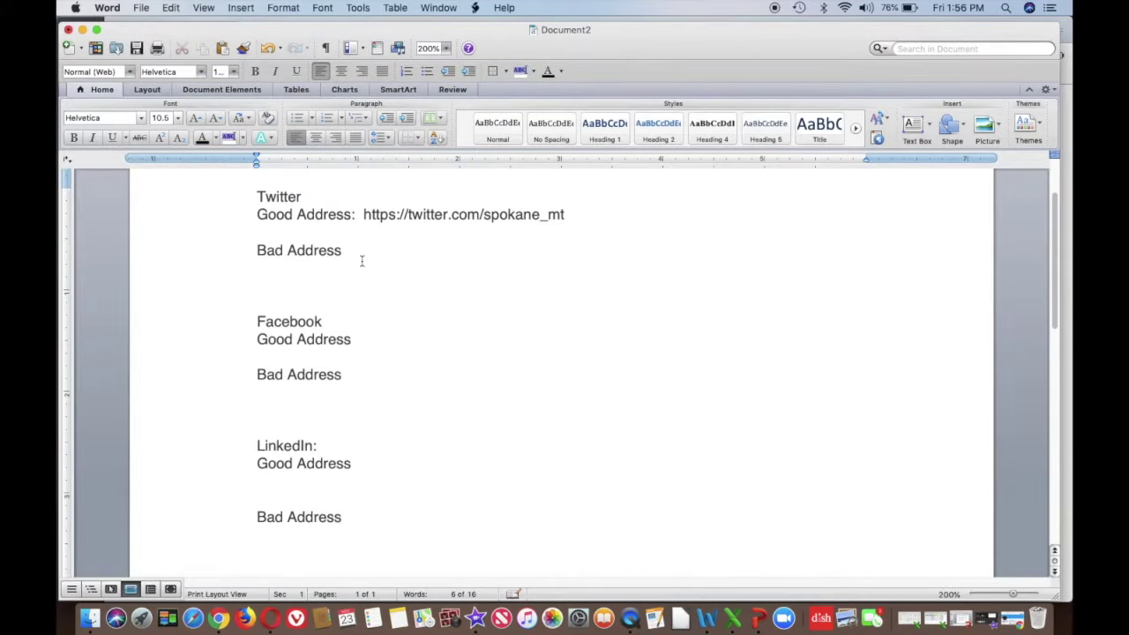
key(super+v)
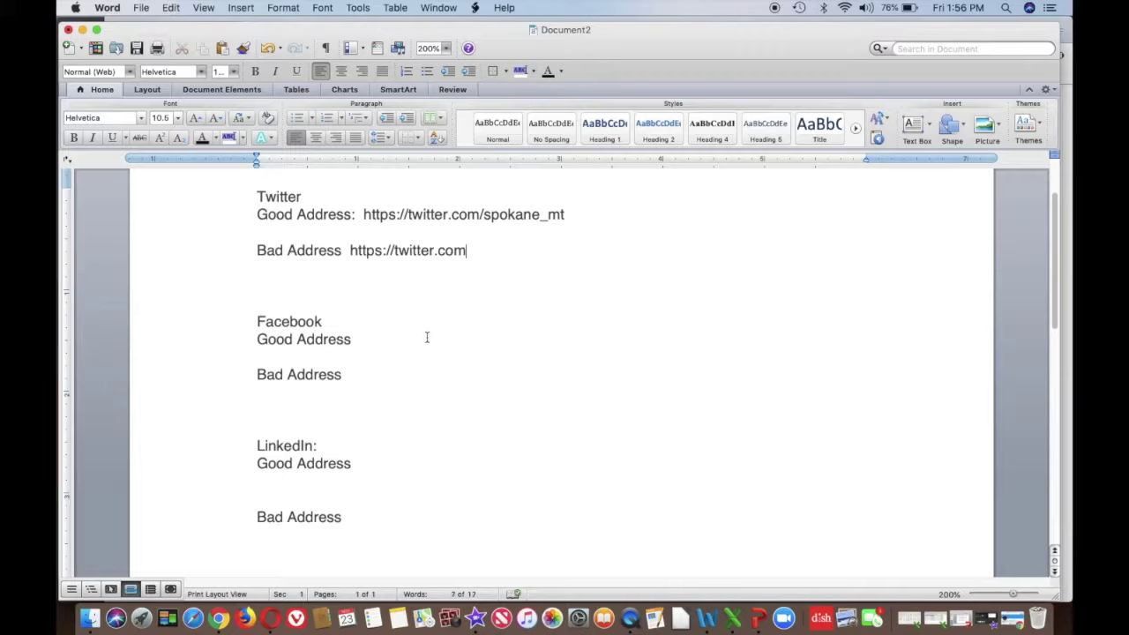
click(570, 220)
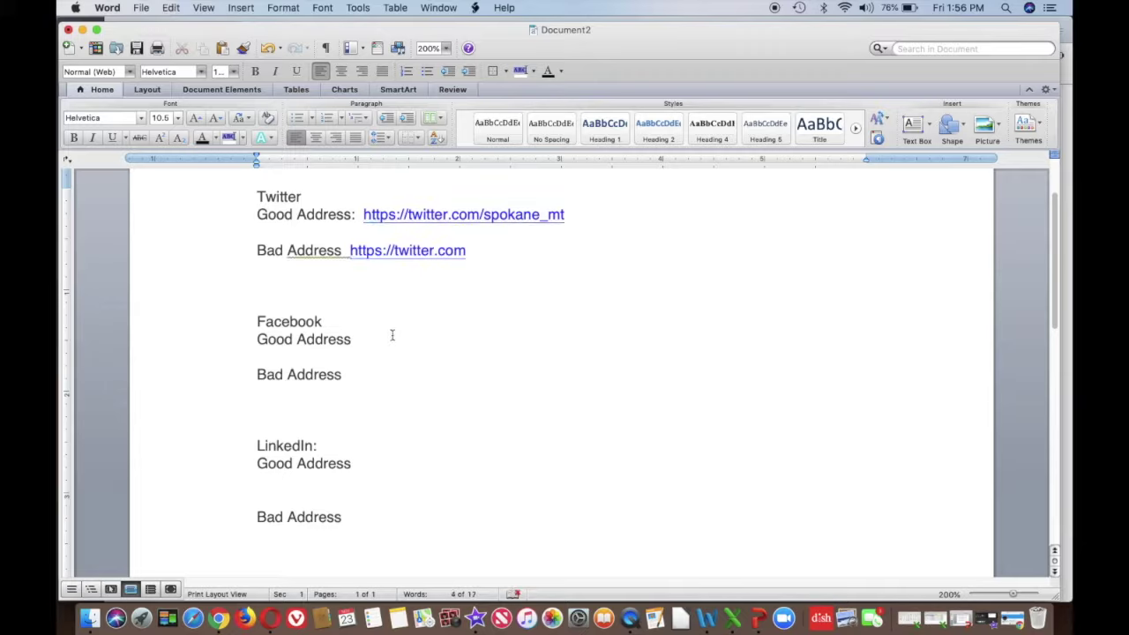
Step: Copy the user's own Facebook profile address from Chrome's Facebook tab
click(1009, 617)
click(325, 35)
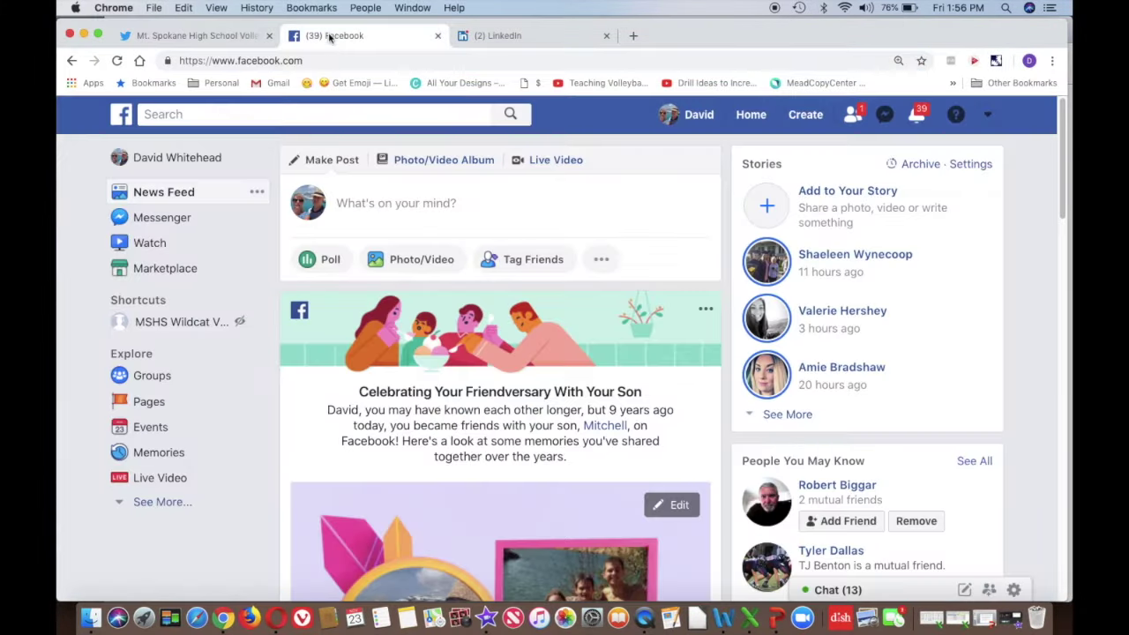
click(176, 158)
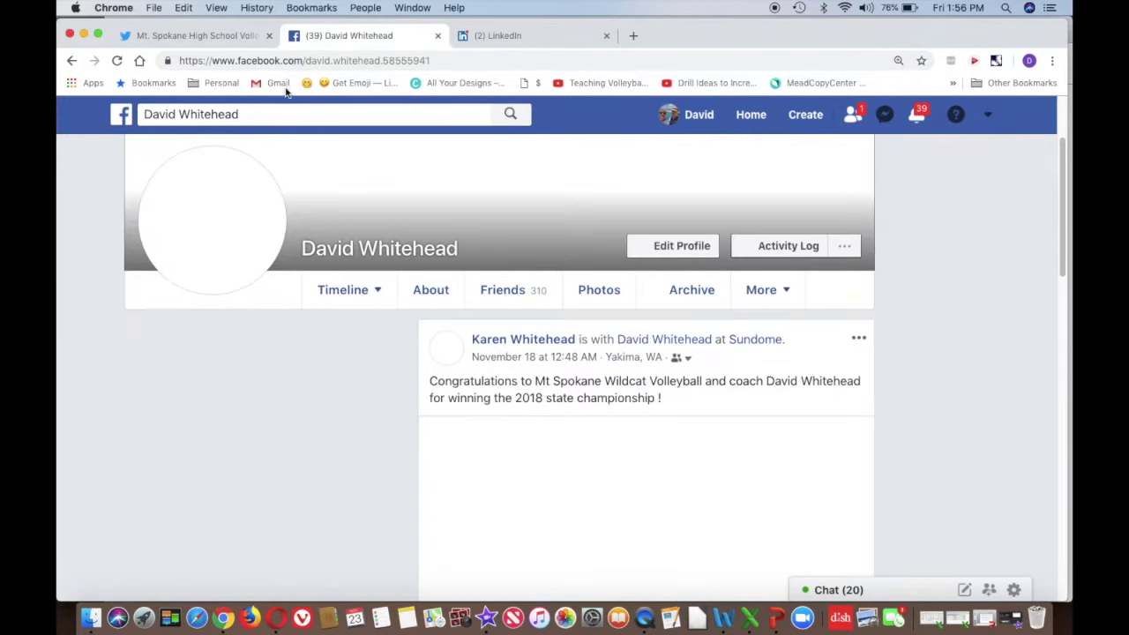
click(325, 60)
key(super+c)
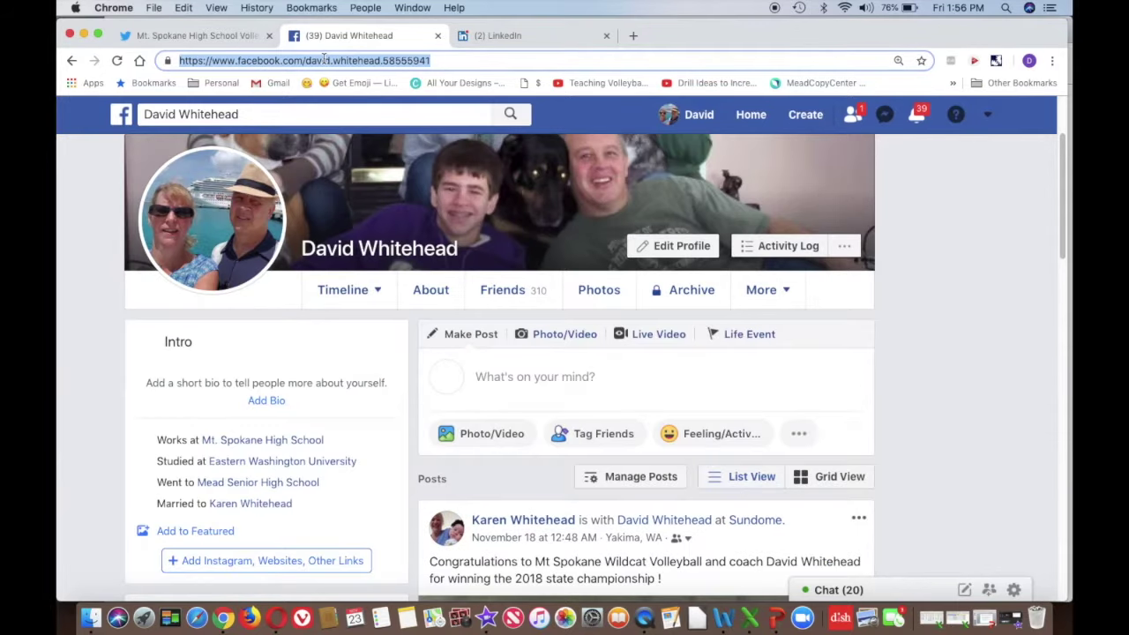
click(84, 34)
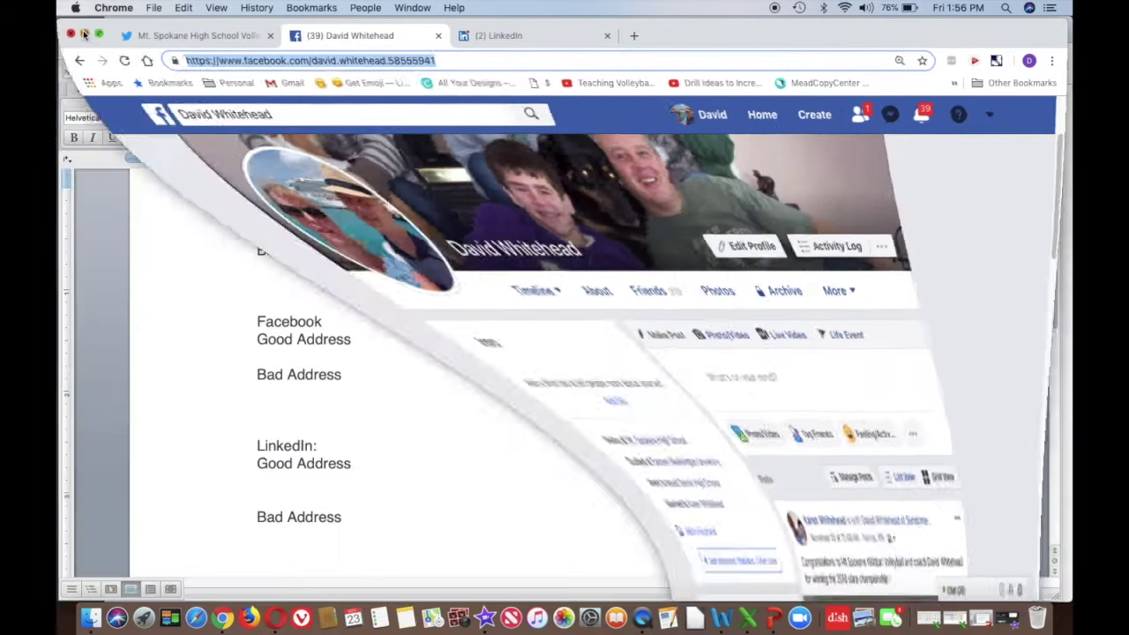
Step: Paste the Facebook profile URL after Good Address and remove the stray space
click(363, 339)
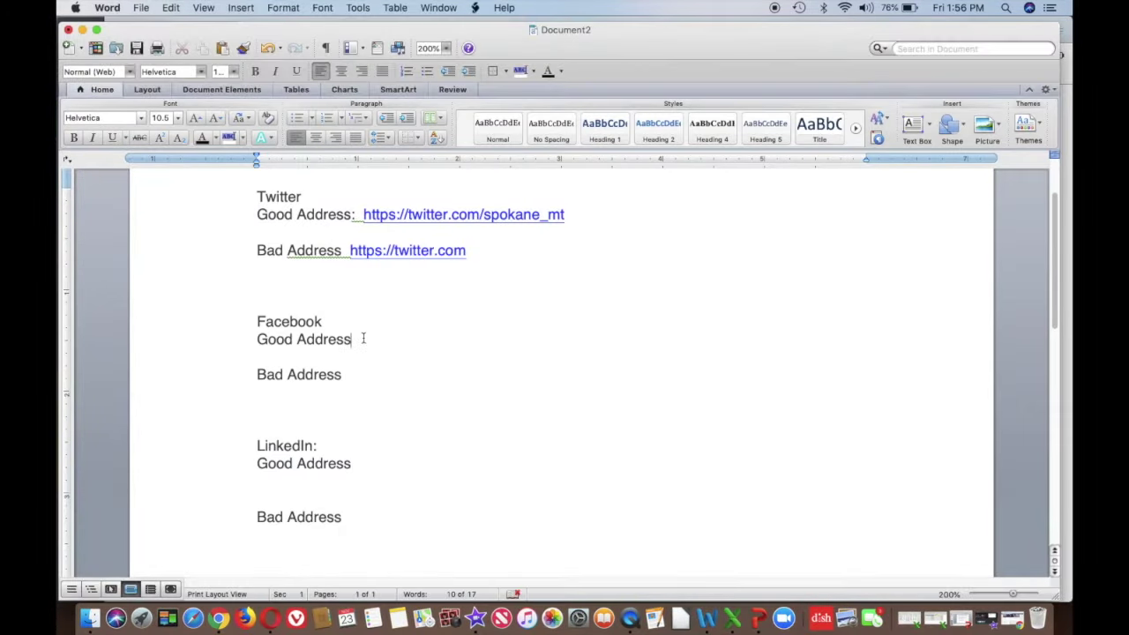
key(super+v)
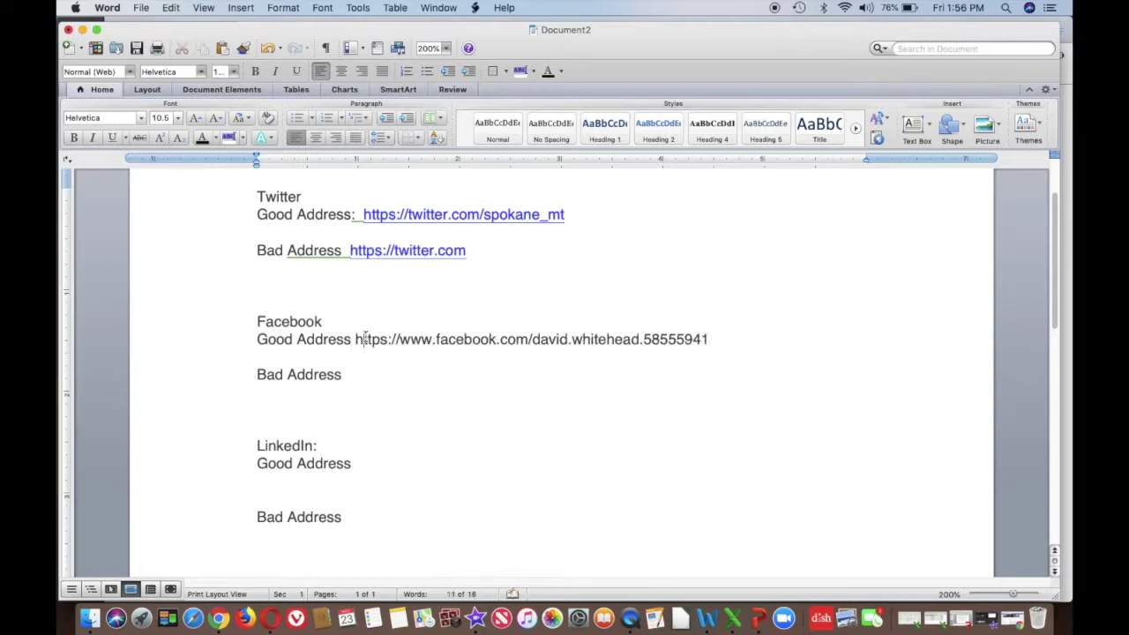
click(364, 340)
key(BackSpace)
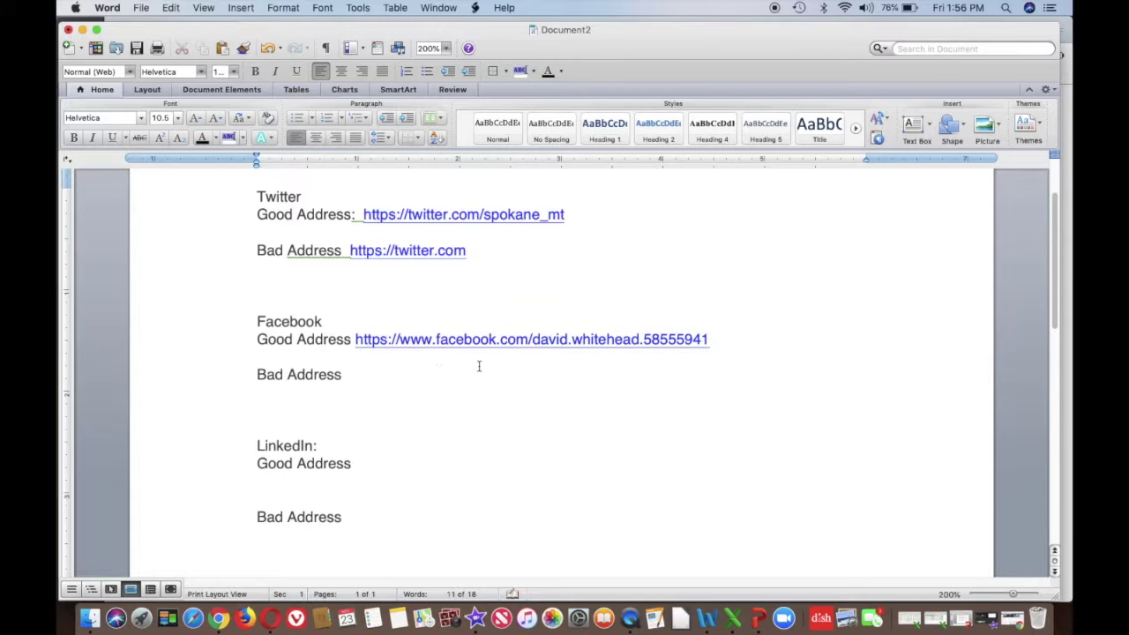
click(438, 367)
click(271, 622)
click(292, 34)
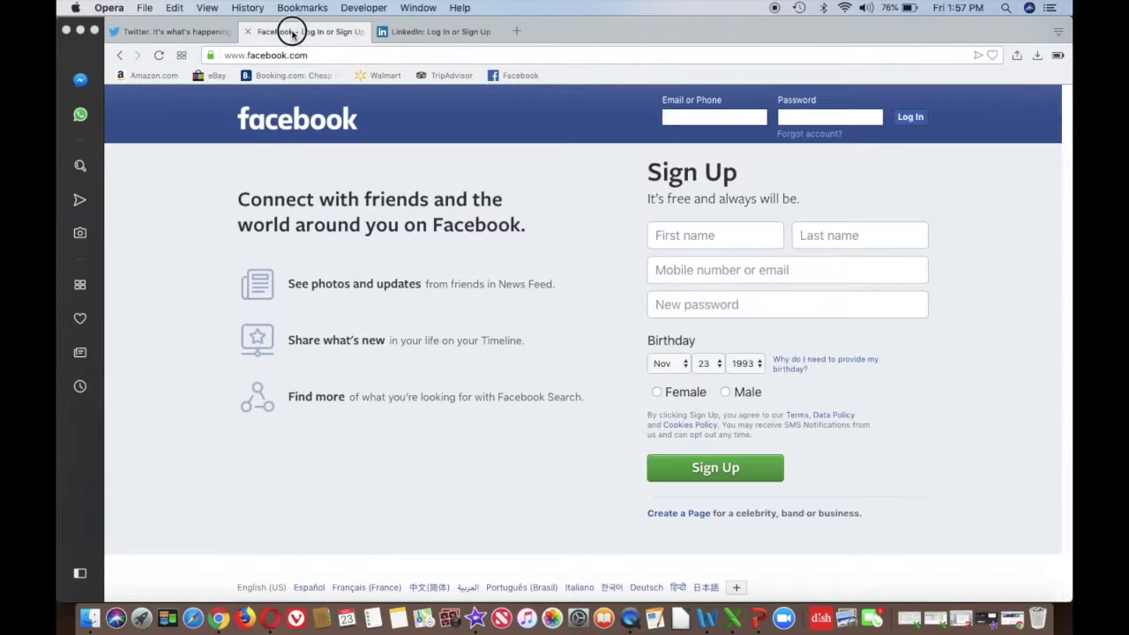
click(308, 56)
key(super+c)
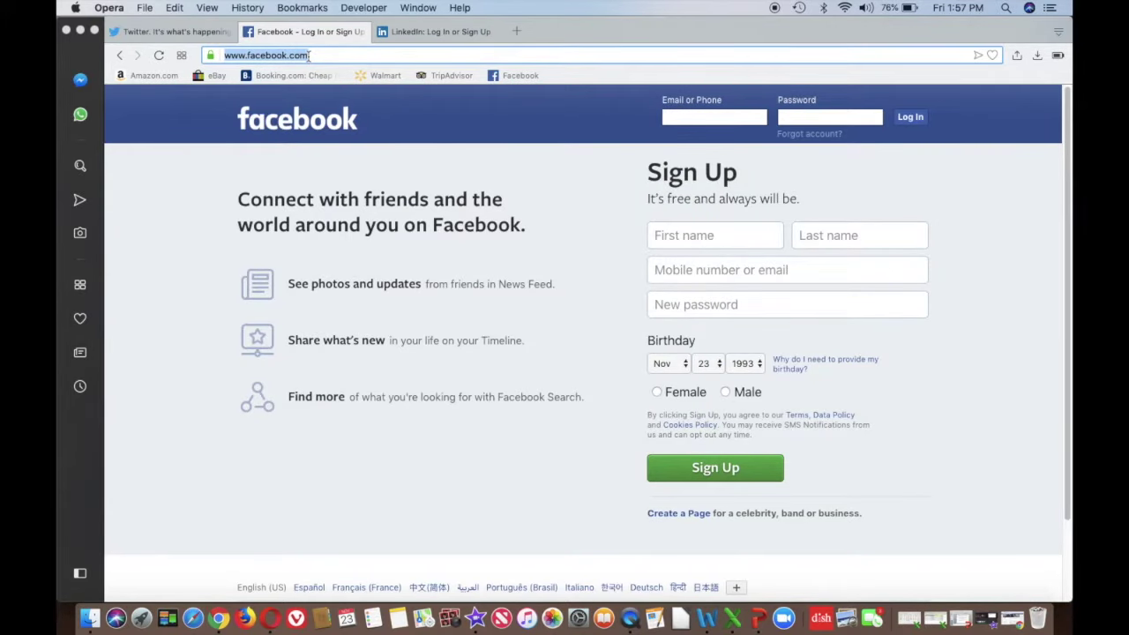
click(711, 620)
click(384, 385)
key(super+v)
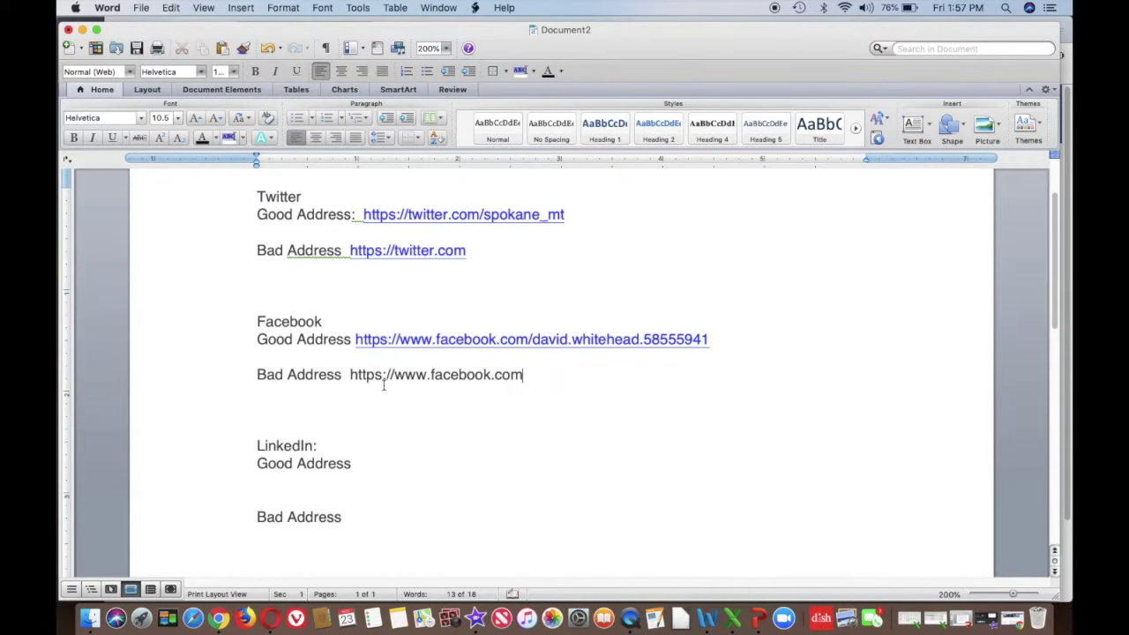
Step: Place the cursor on LinkedIn's Good Address line and bring up Chrome's LinkedIn feed
click(373, 464)
click(1012, 619)
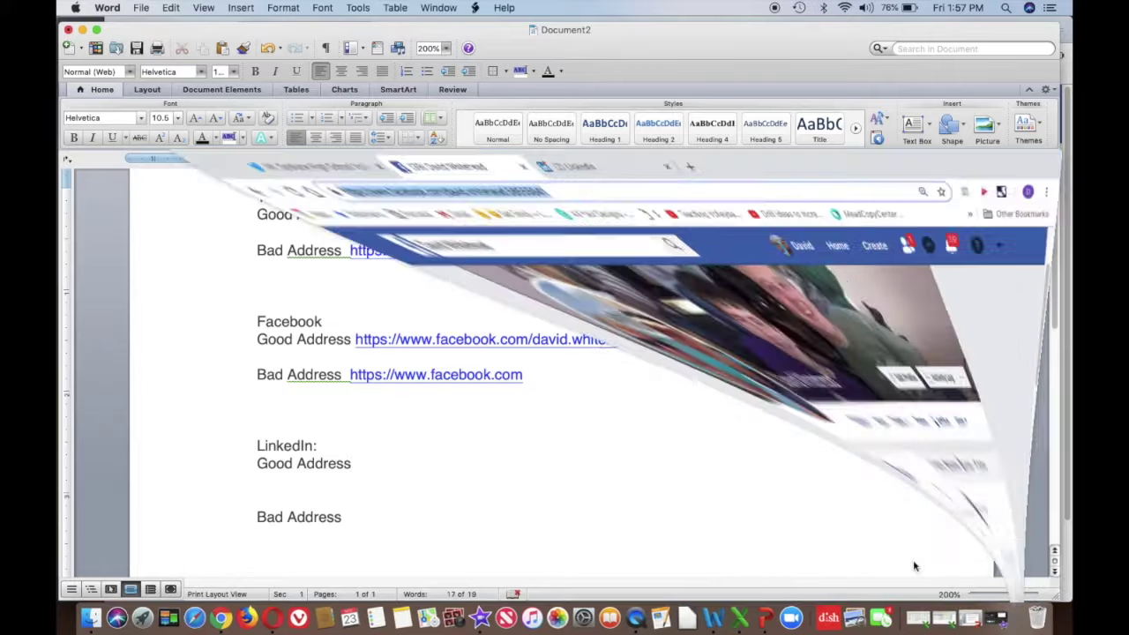
click(500, 35)
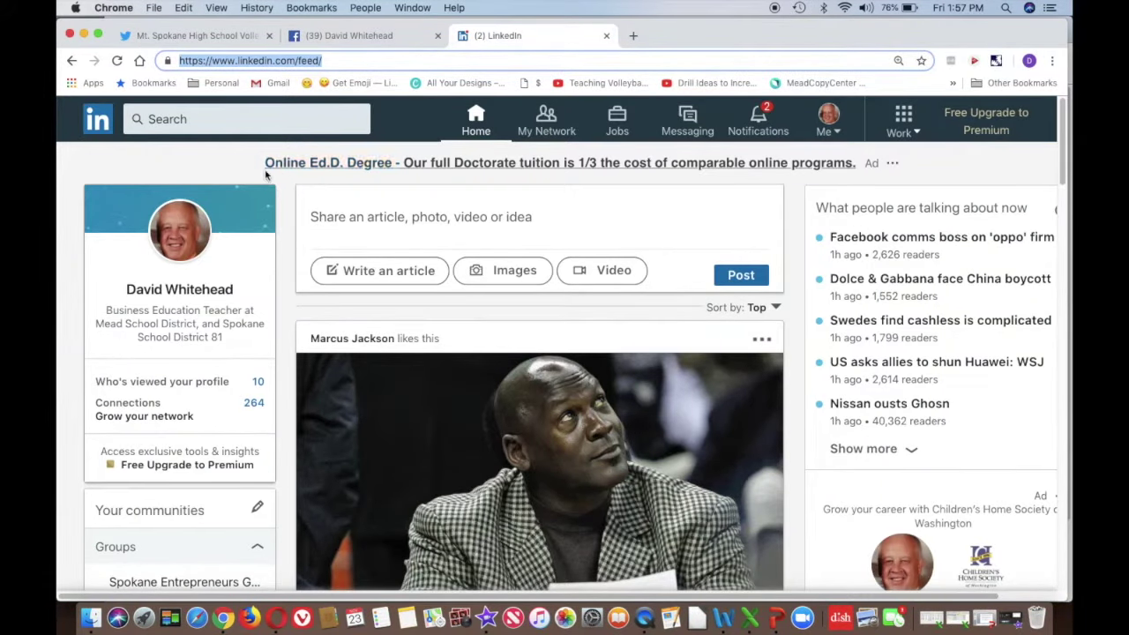
Step: Paste the user's LinkedIn profile URL after LinkedIn's Good Address
click(186, 240)
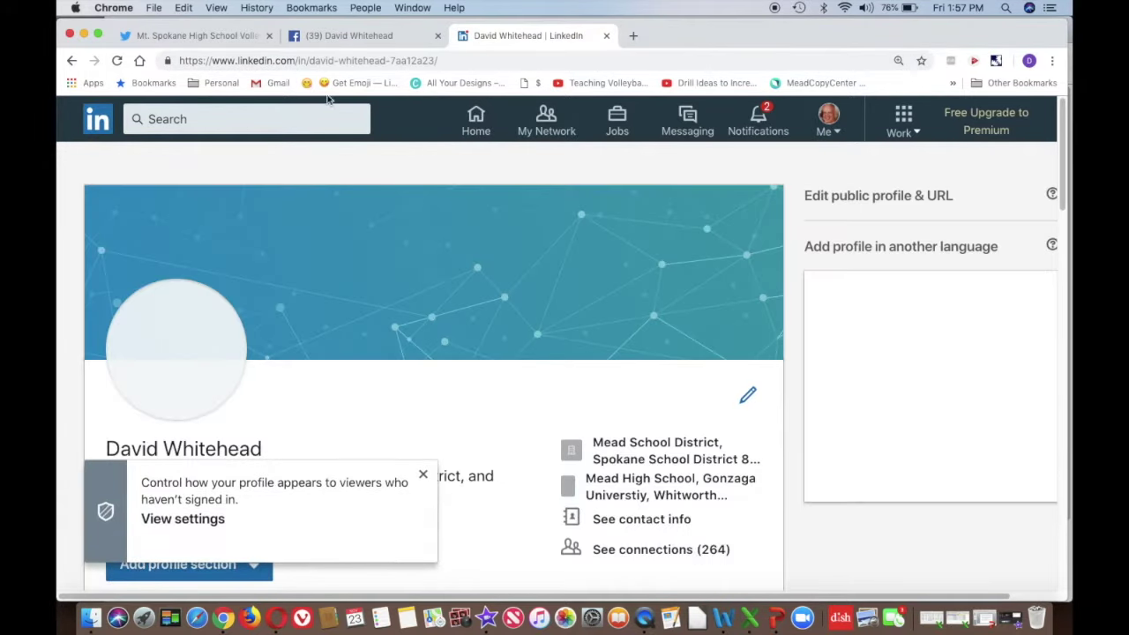
click(340, 61)
key(super+c)
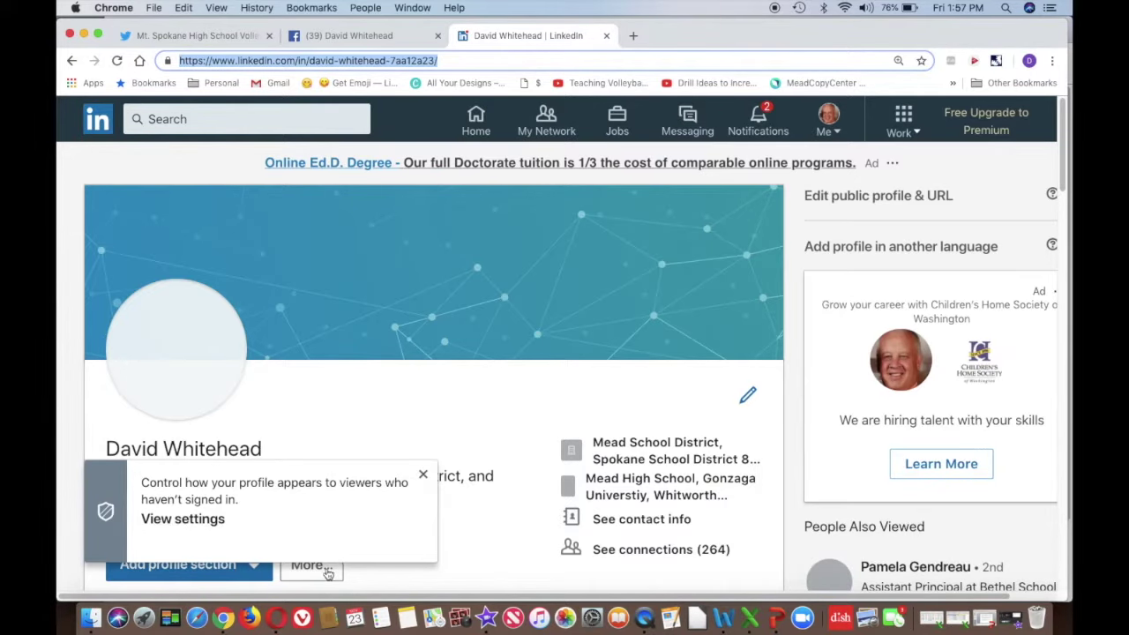
click(722, 622)
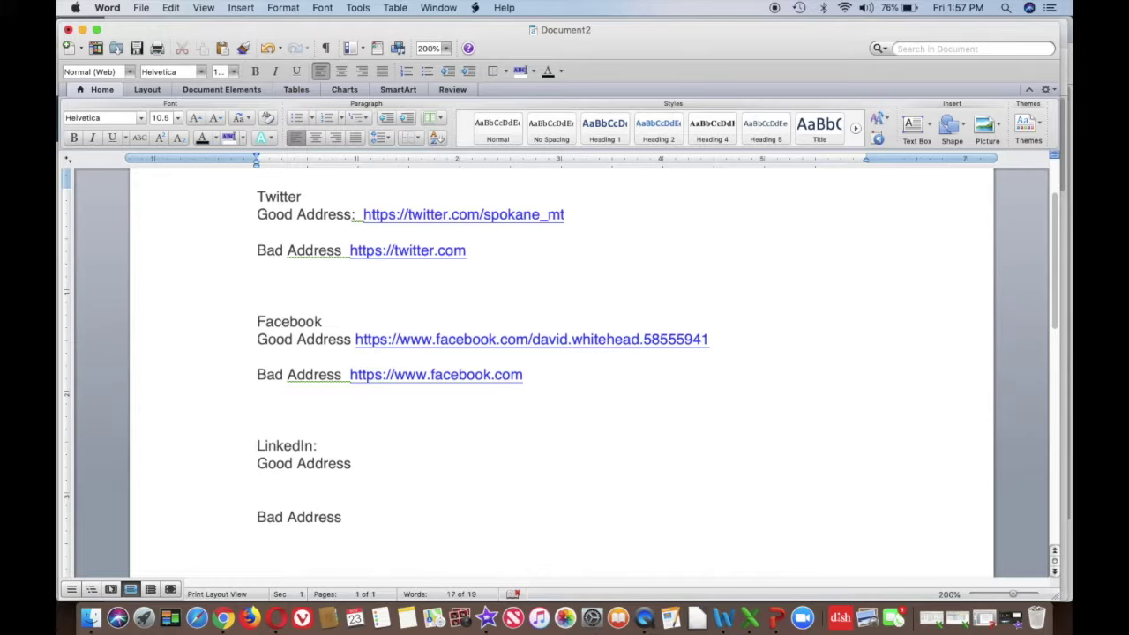
key(super+v)
click(357, 528)
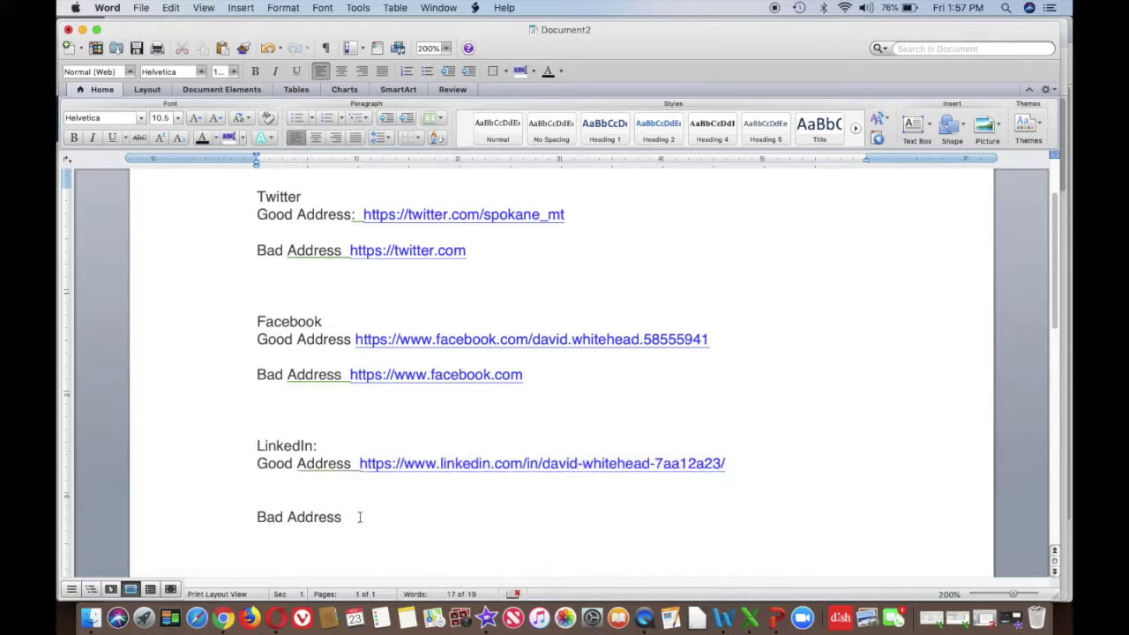
click(958, 617)
Step: Close the 'How do you paste a URL?' presentation without saving and return to Word
click(979, 565)
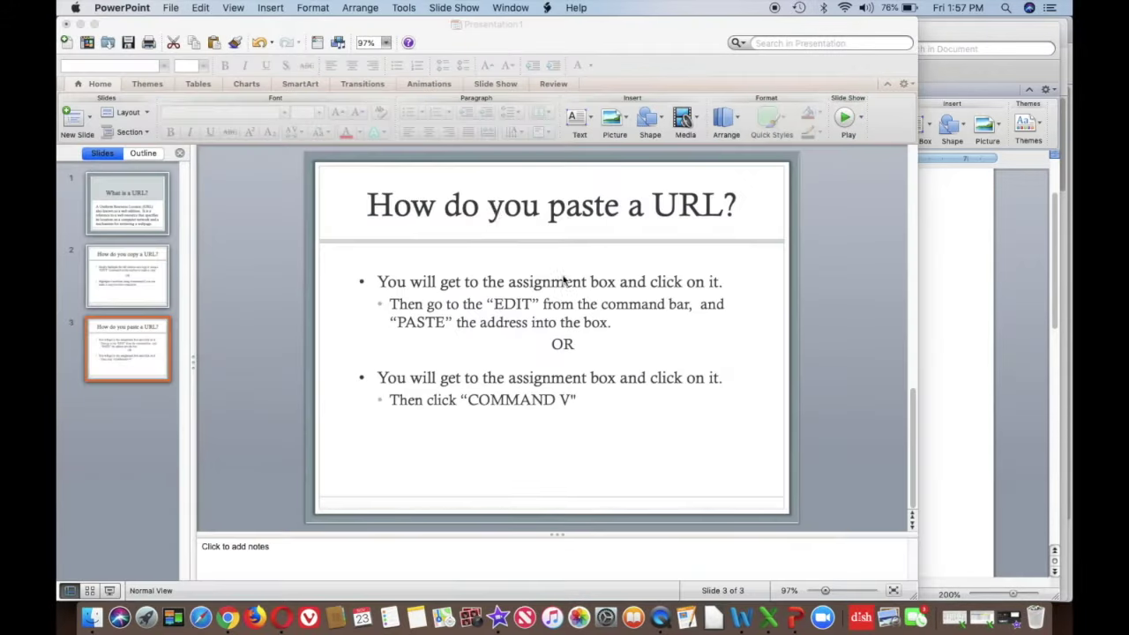
click(67, 24)
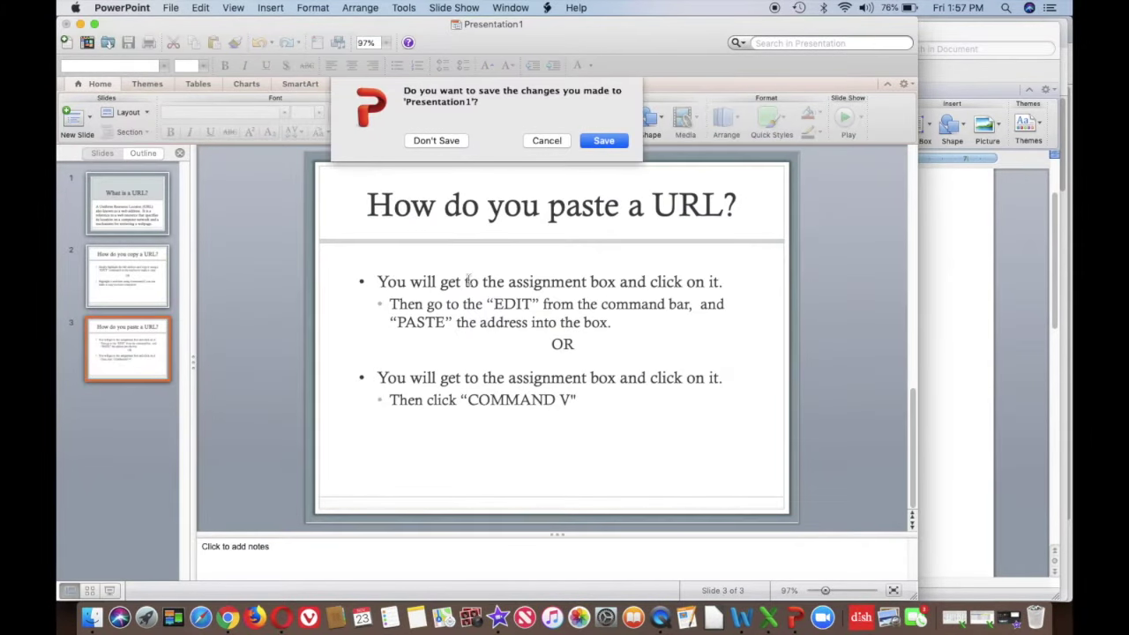
click(436, 140)
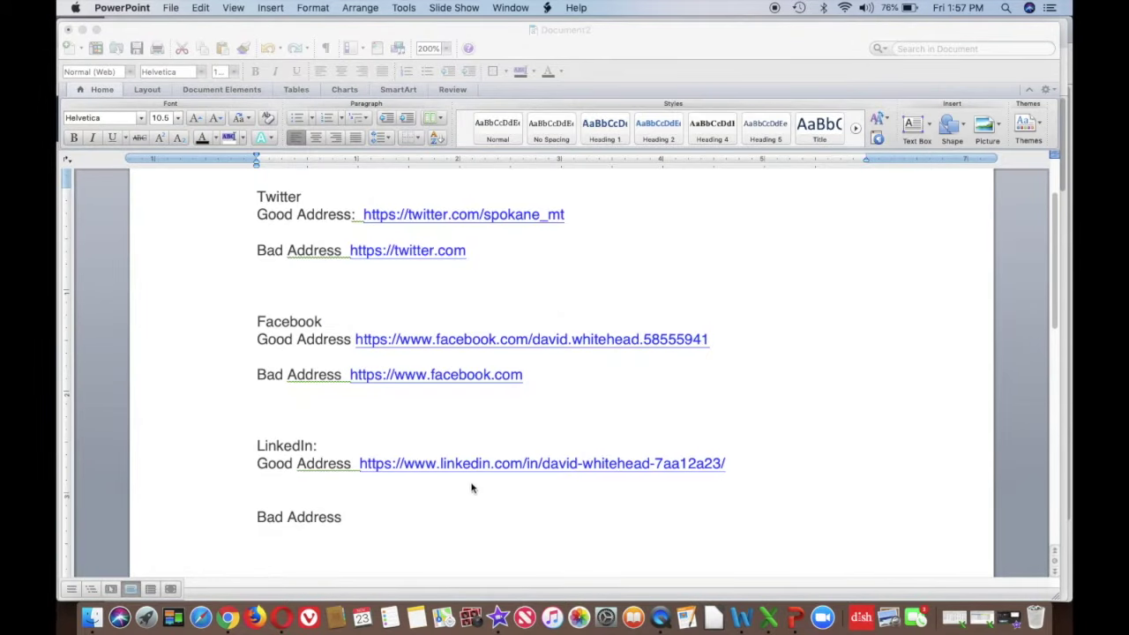
click(364, 517)
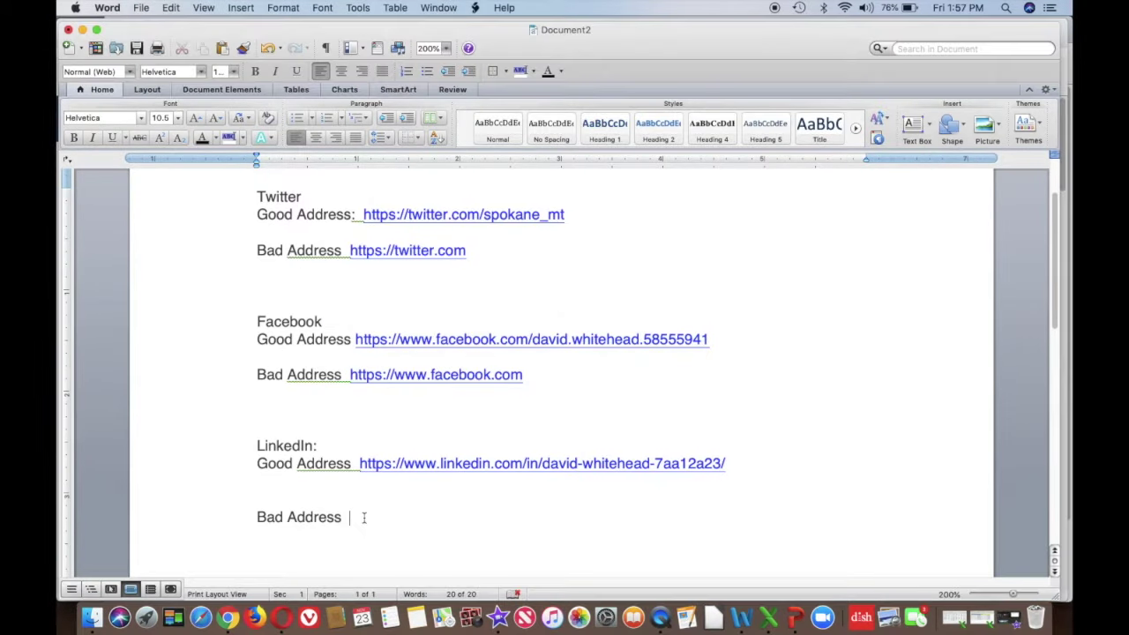
click(281, 617)
click(411, 32)
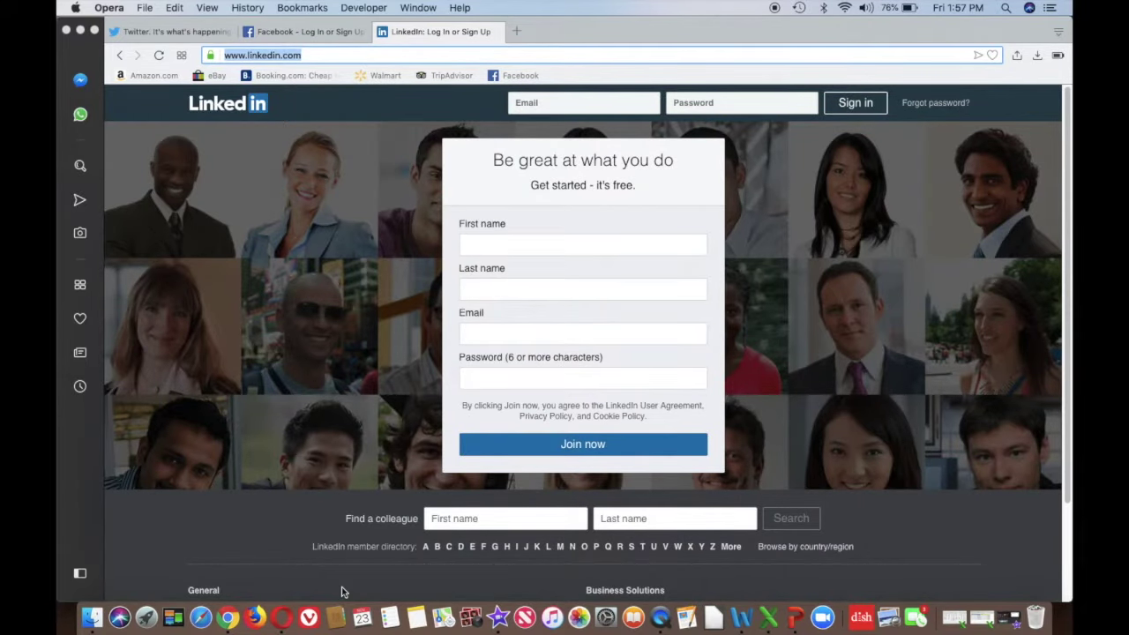
click(741, 618)
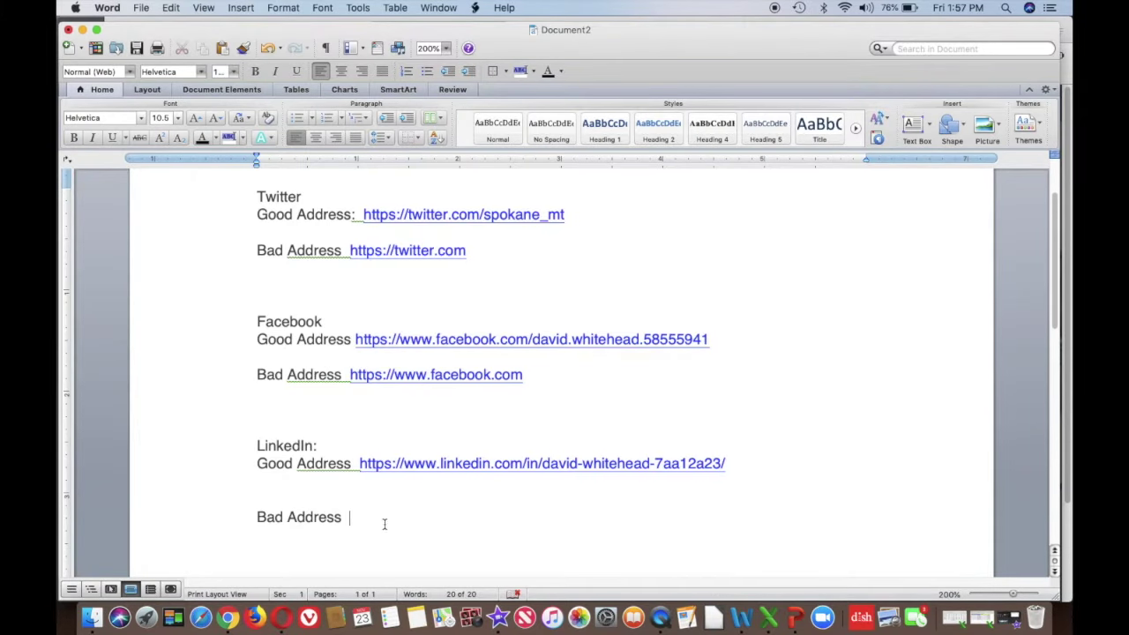
text(https://www.linkedin.com)
key(Return)
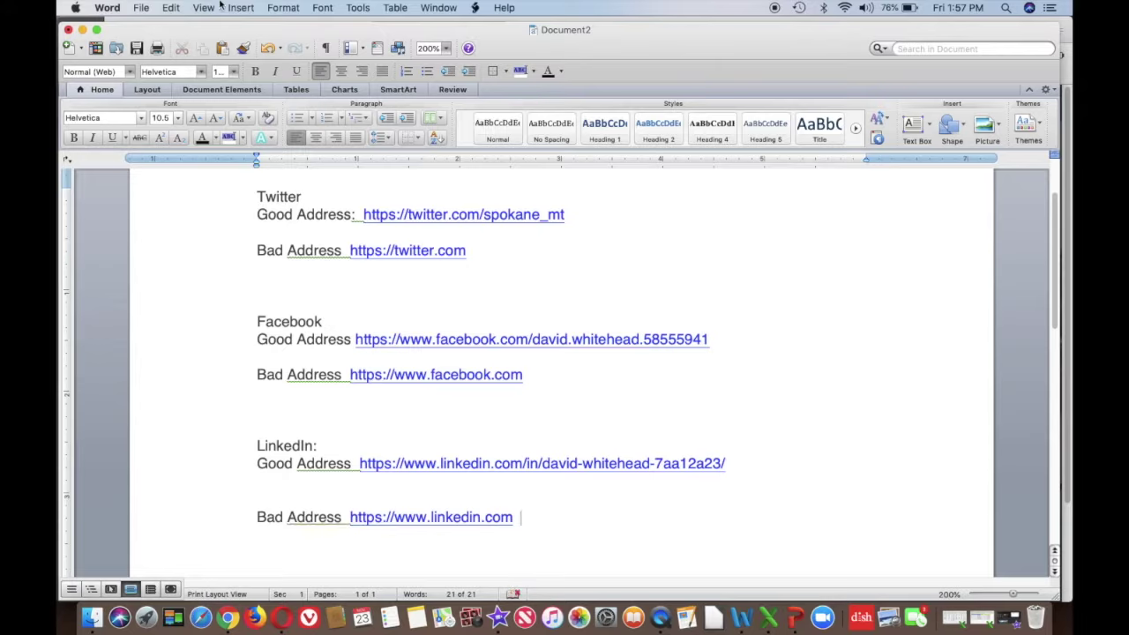
click(142, 8)
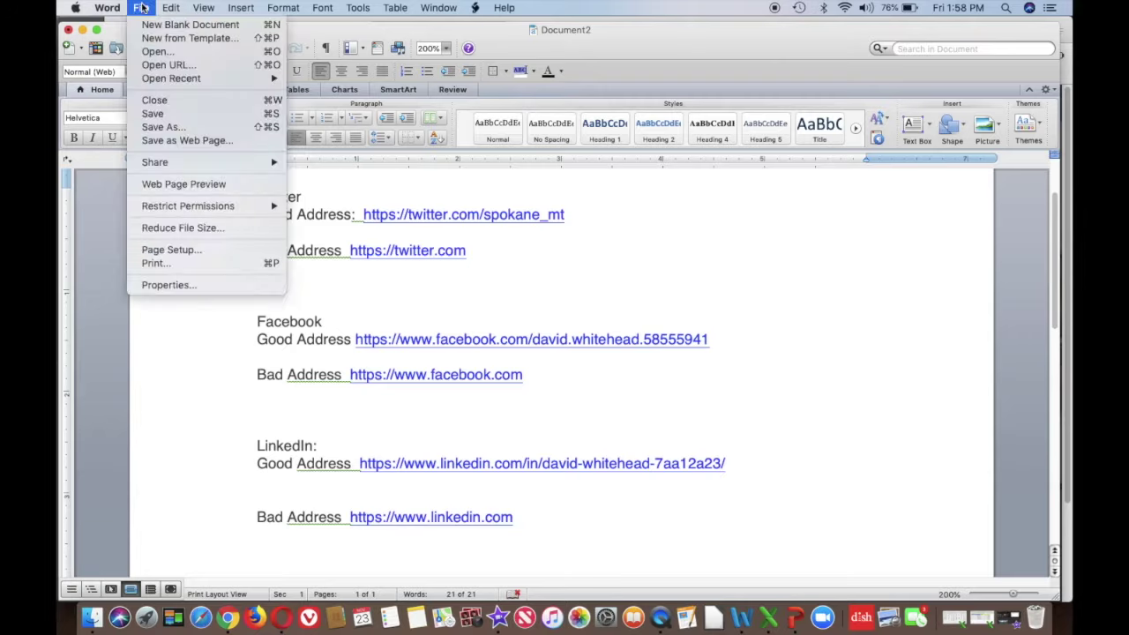
click(454, 291)
click(83, 30)
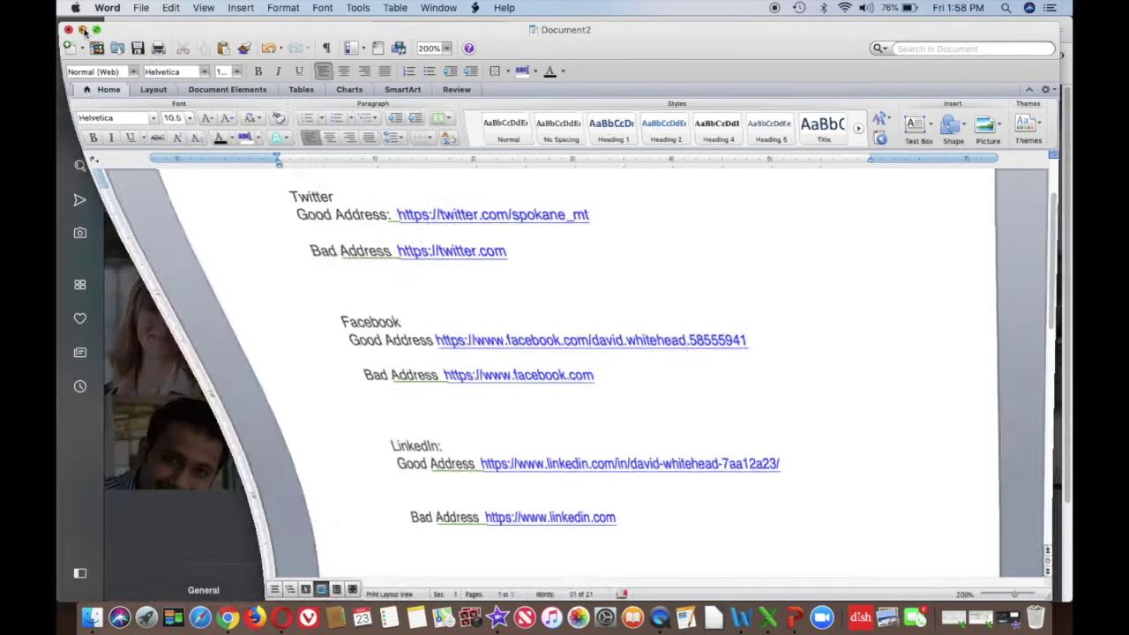